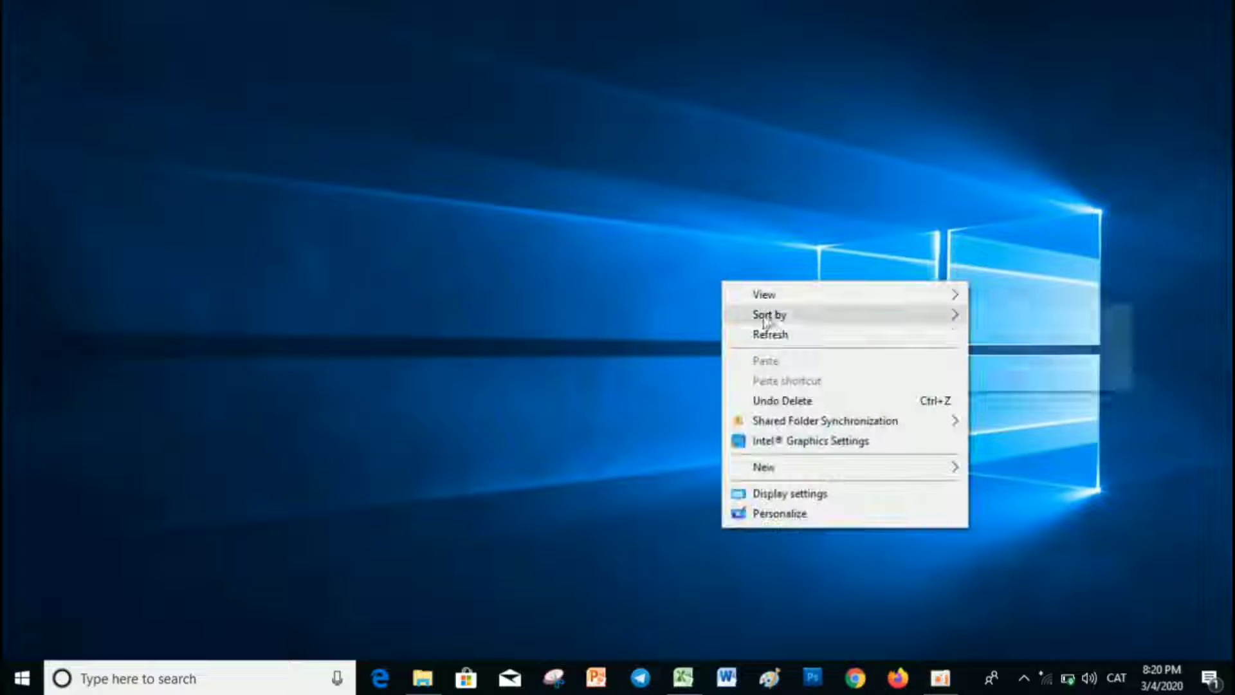
# - Refresh the Windows desktop from its right-click menu
pyautogui.click(772, 333)
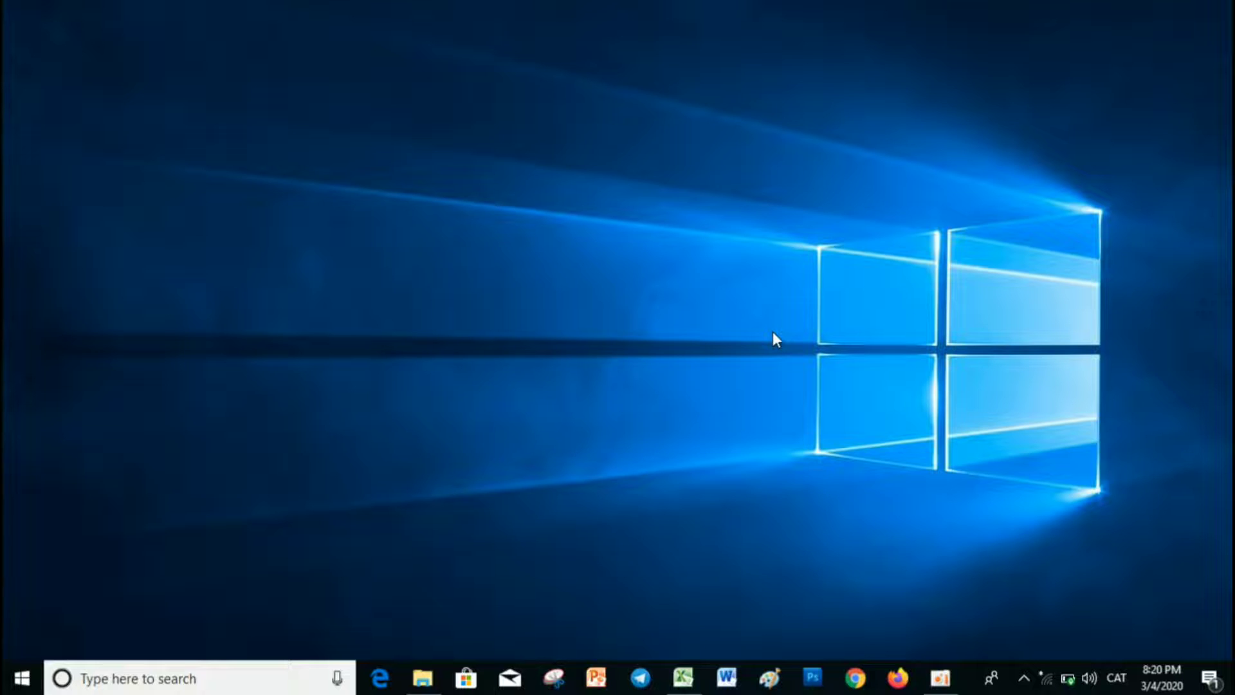
pyautogui.rightClick(773, 332)
pyautogui.click(821, 385)
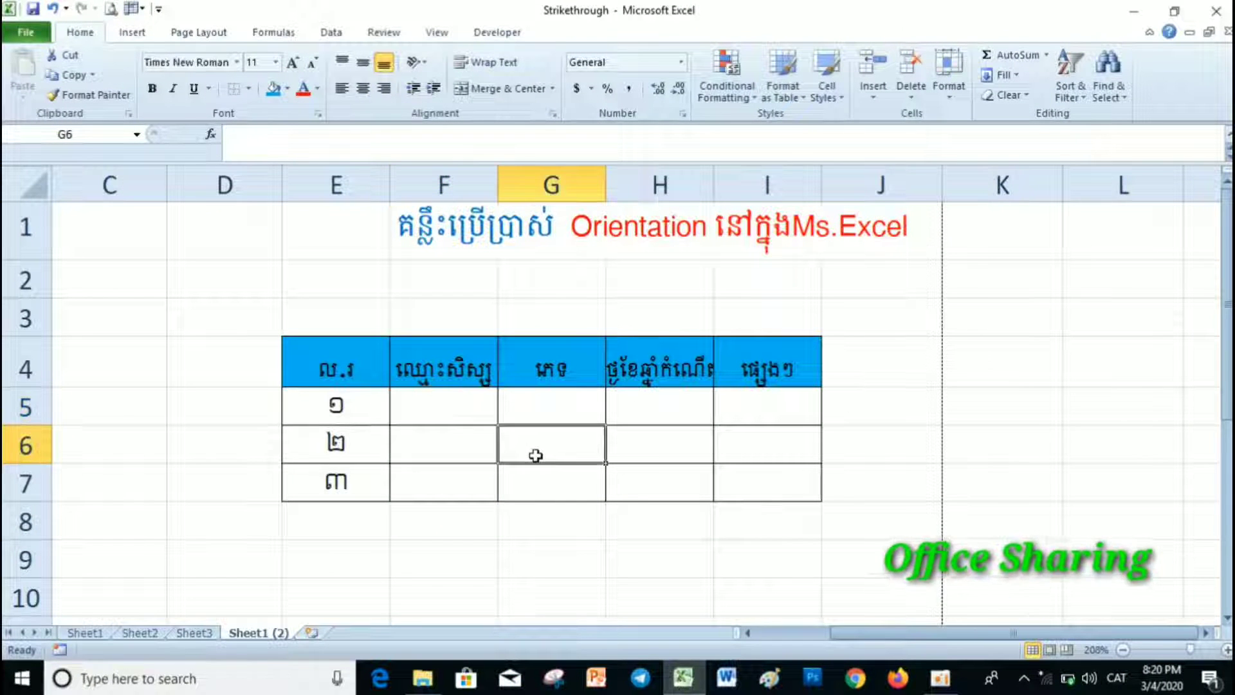
# - Shrink the birth-date header in H4 from 16 to 14 pt so it fits its cell
pyautogui.click(348, 371)
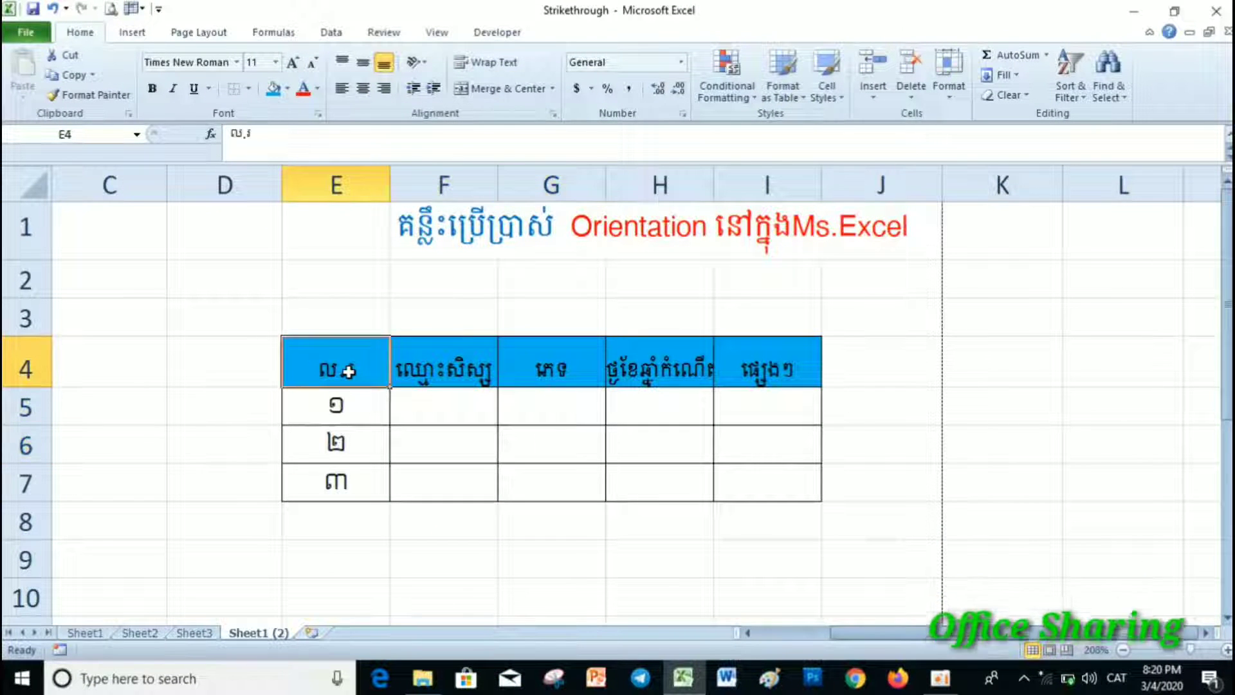
pyautogui.click(682, 366)
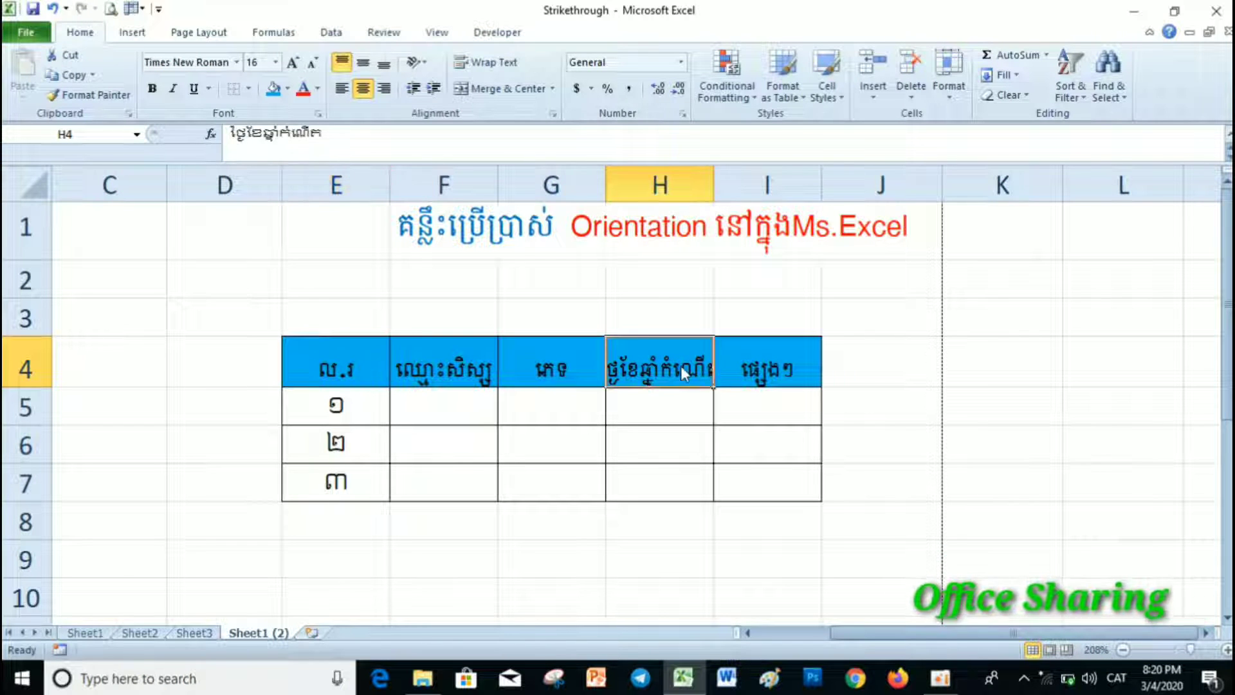
pyautogui.click(312, 64)
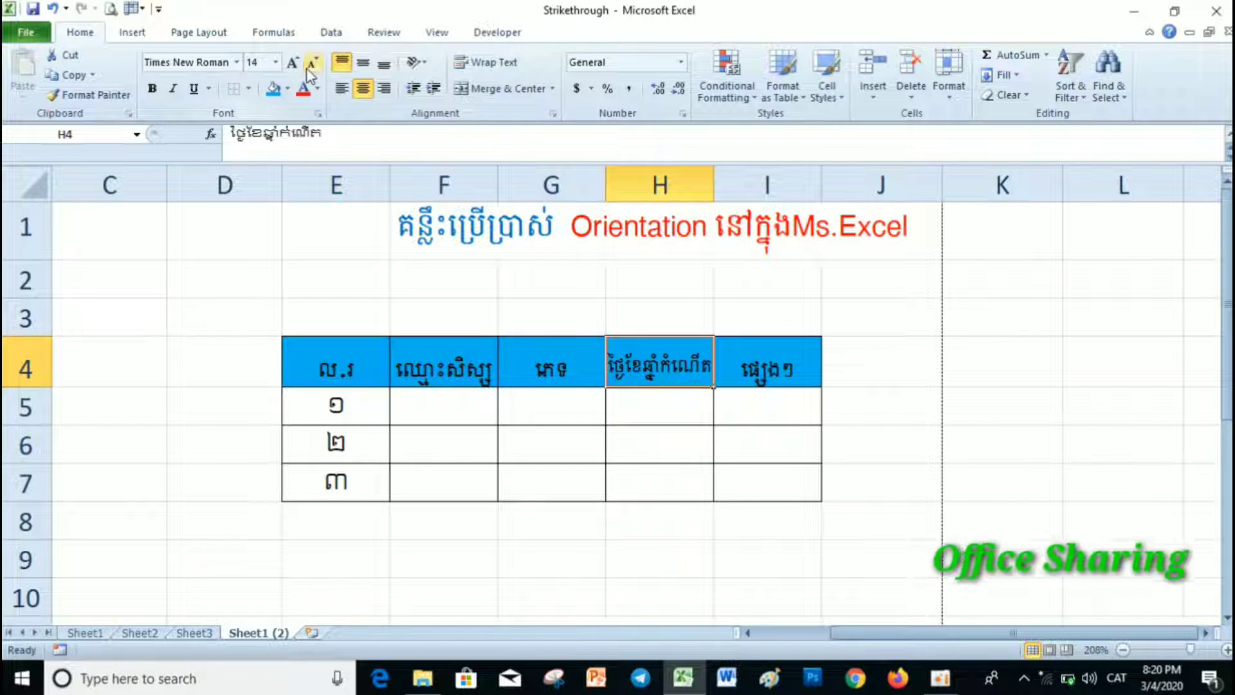
pyautogui.click(764, 366)
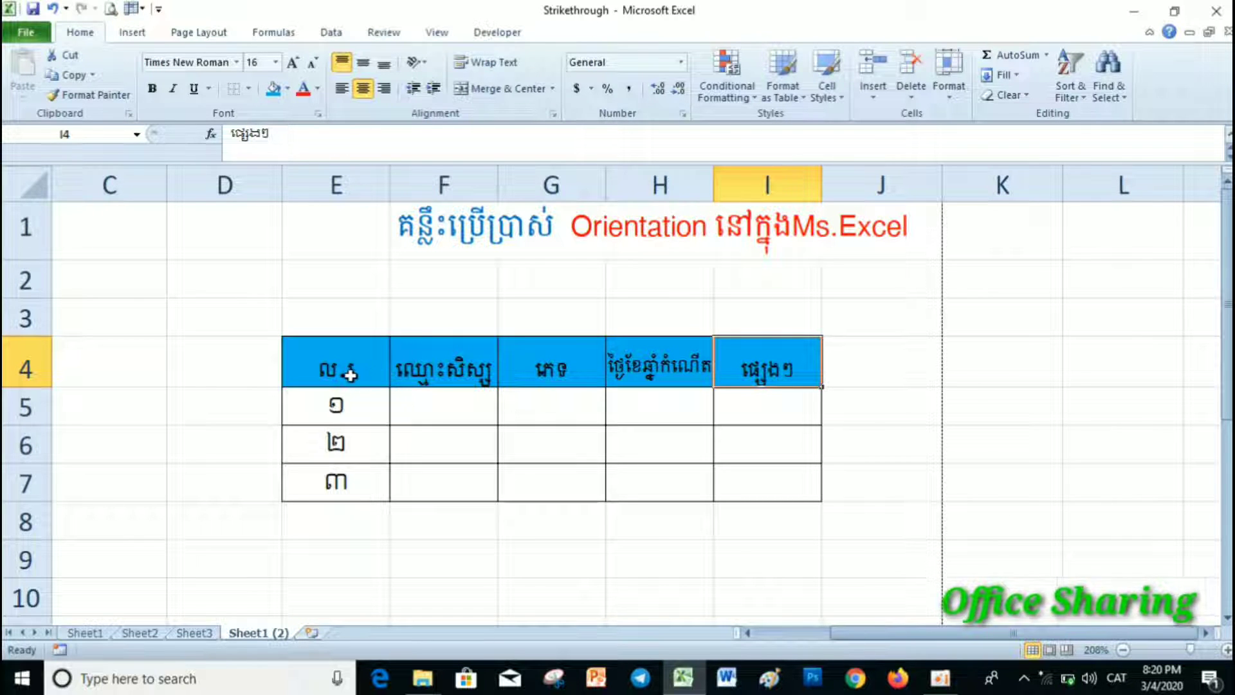
pyautogui.click(367, 373)
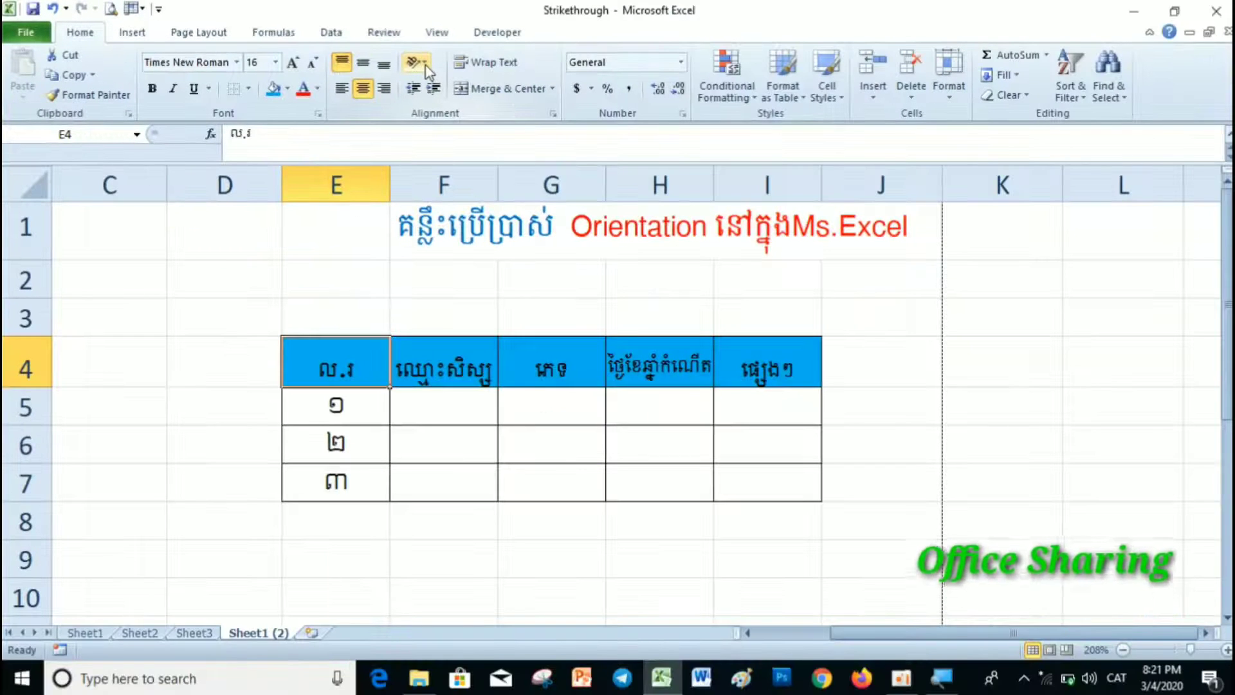
# - Angle the E4 header text counterclockwise, letting row 4 grow taller
pyautogui.click(426, 66)
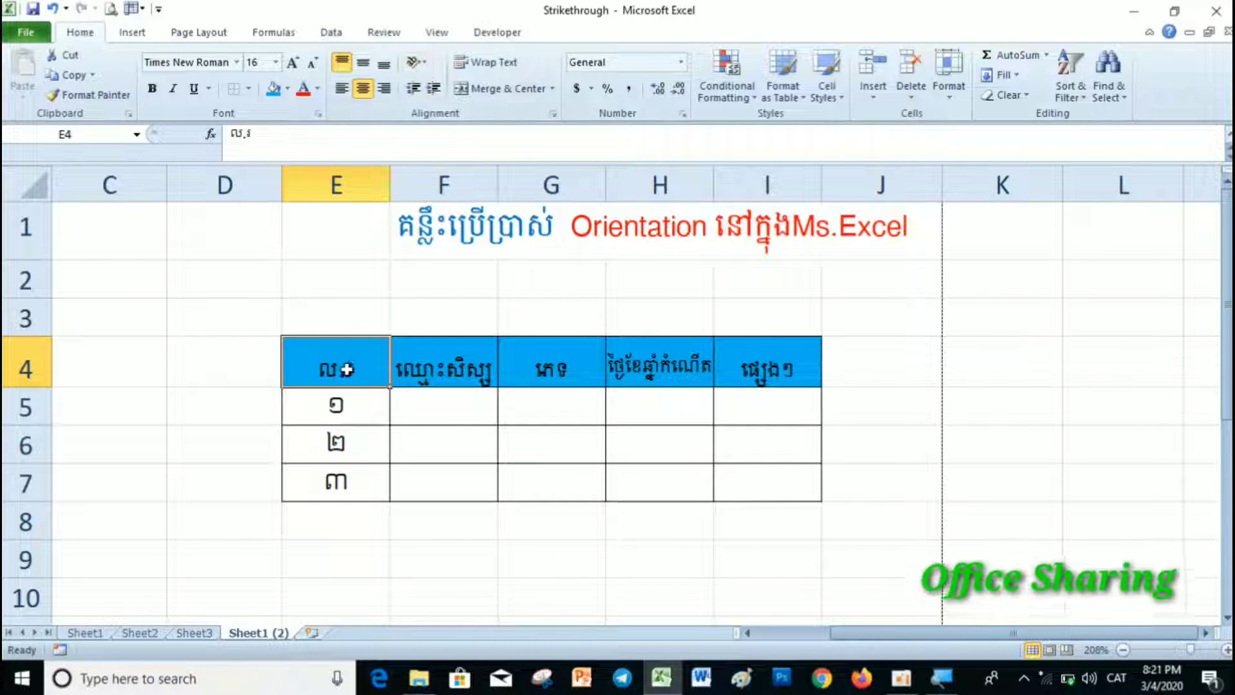
pyautogui.click(348, 369)
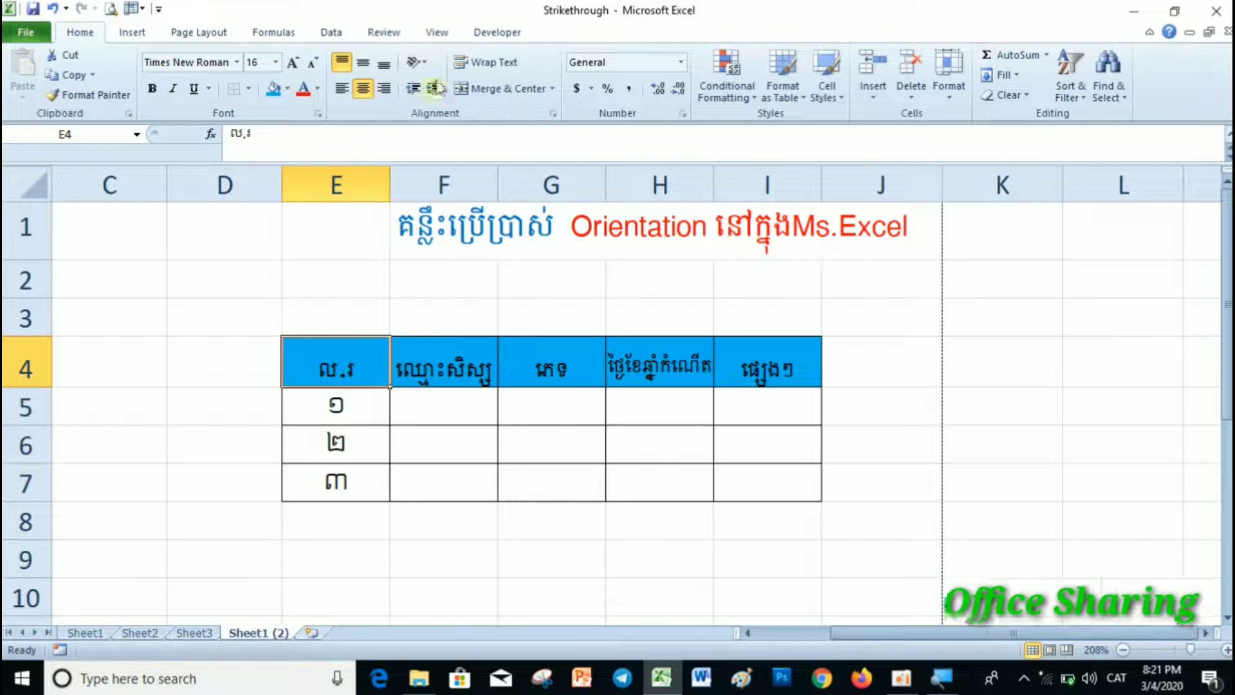
pyautogui.click(420, 62)
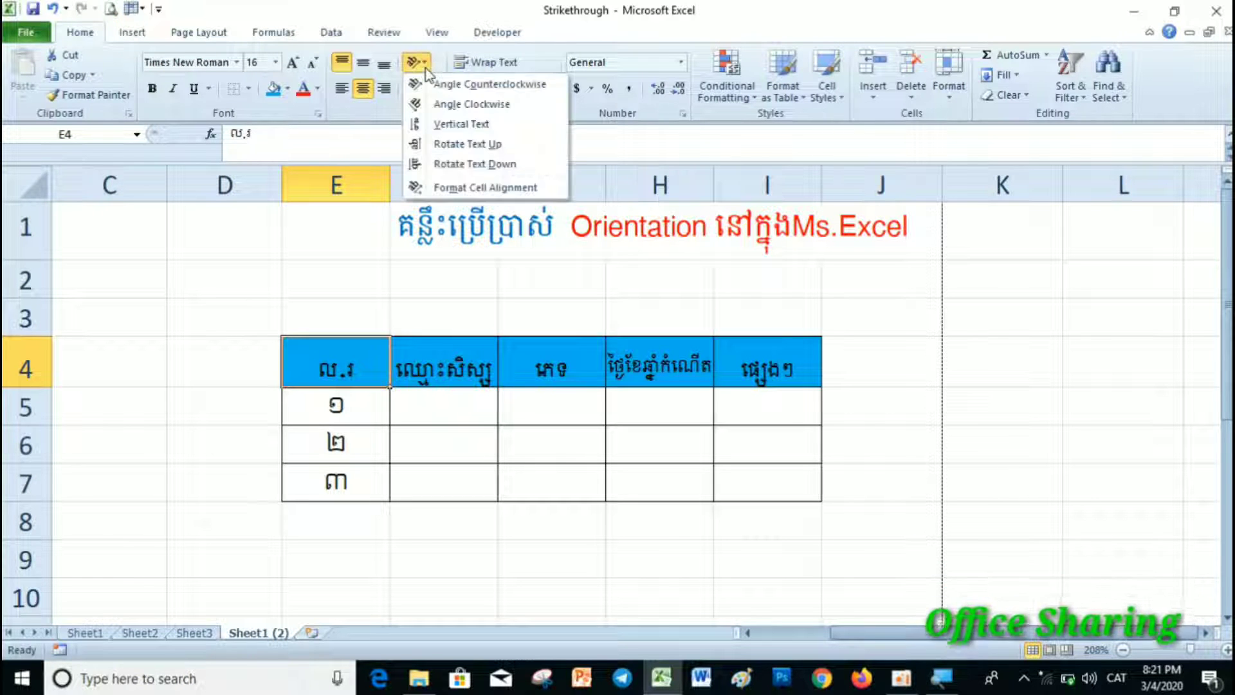
pyautogui.click(450, 84)
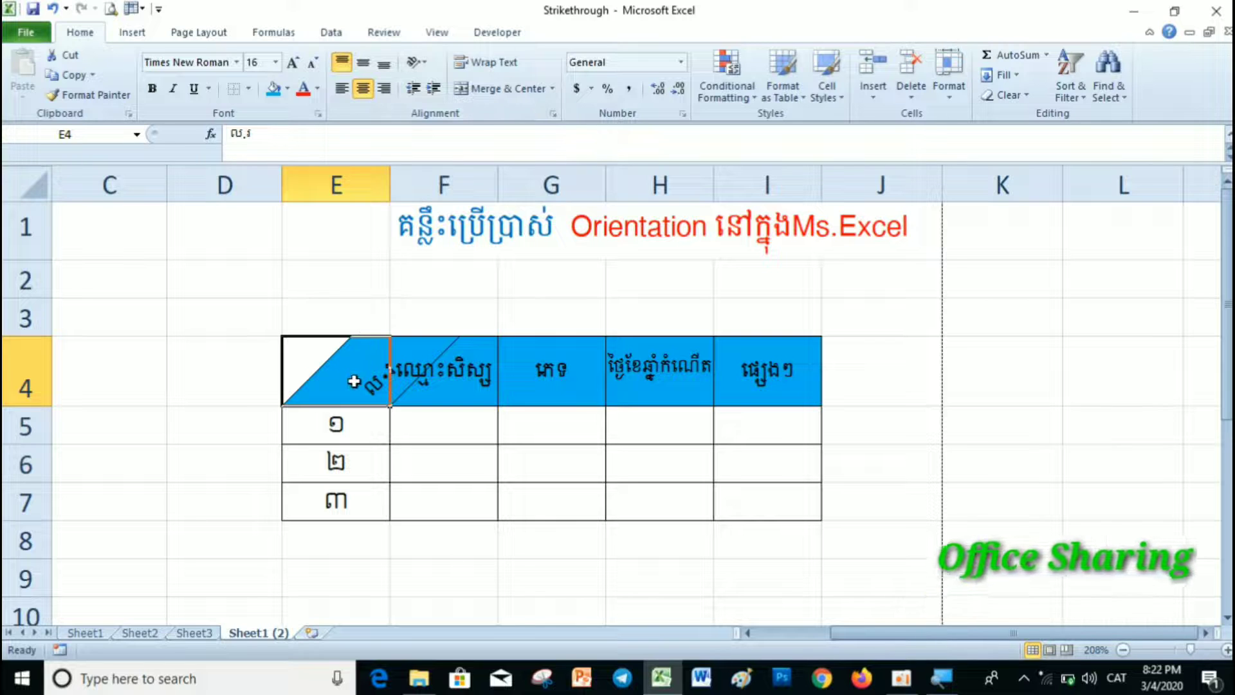
pyautogui.click(428, 395)
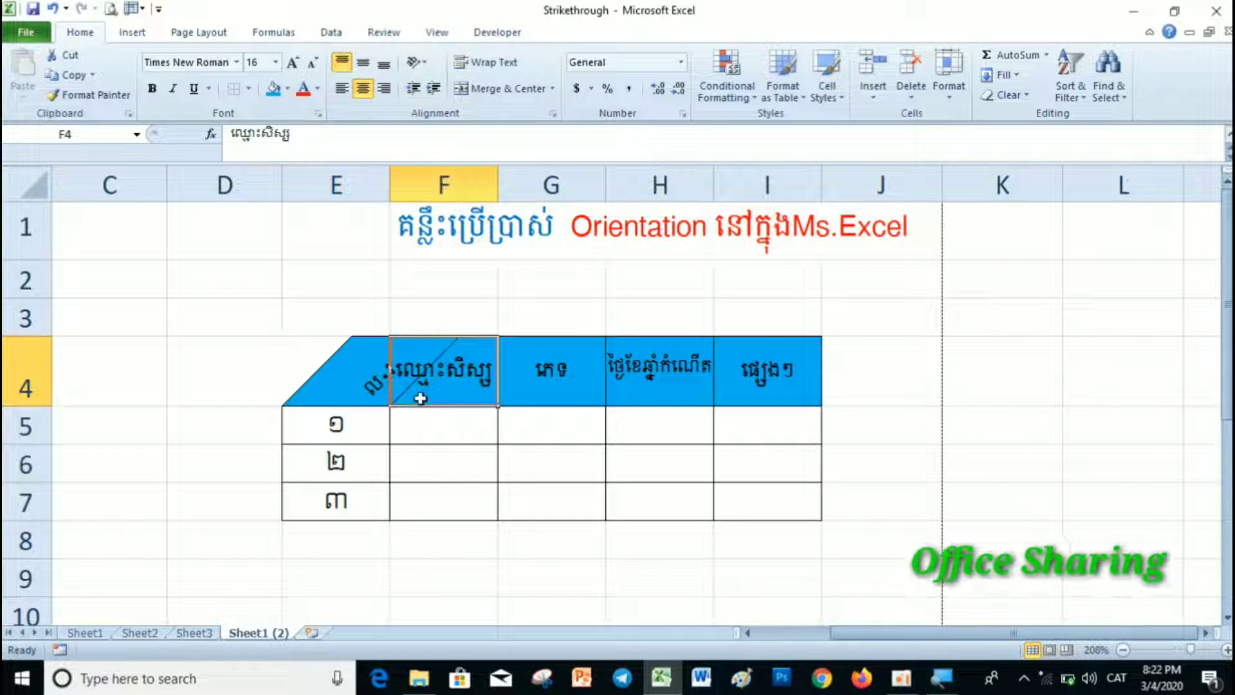
pyautogui.click(361, 388)
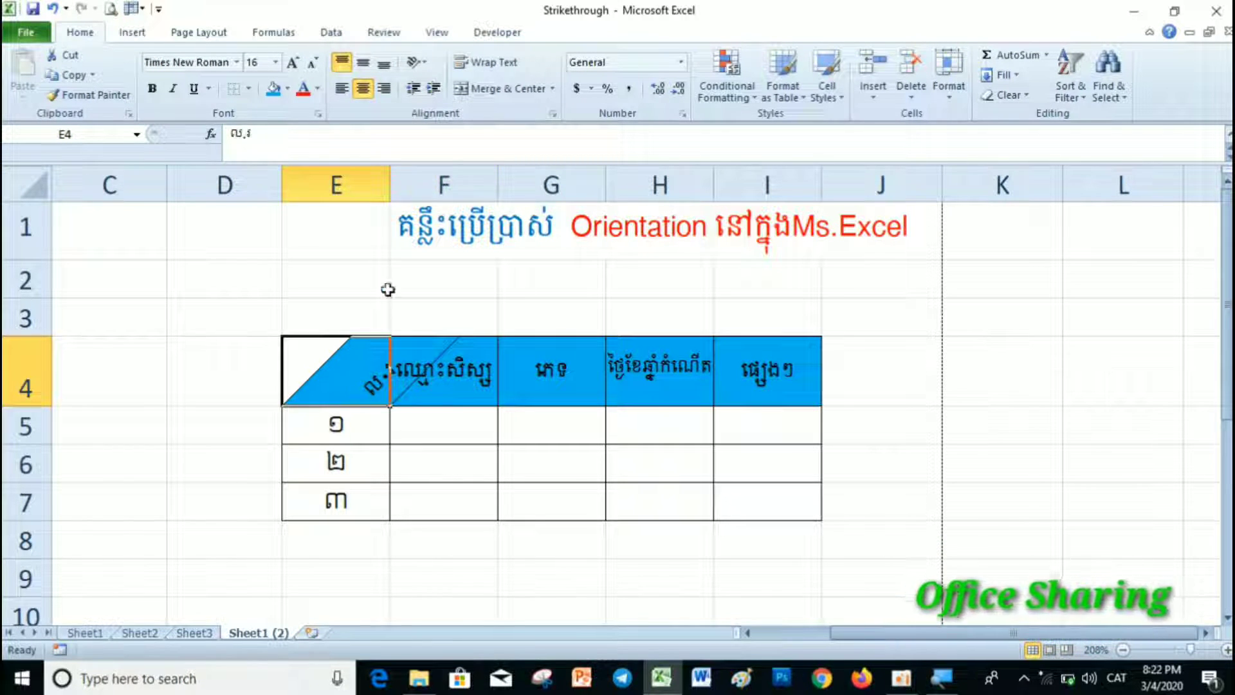
# - Narrow columns D and E, return E4 to horizontal text, and select E4:I4
pyautogui.moveTo(281, 192); pyautogui.dragTo(240, 196)
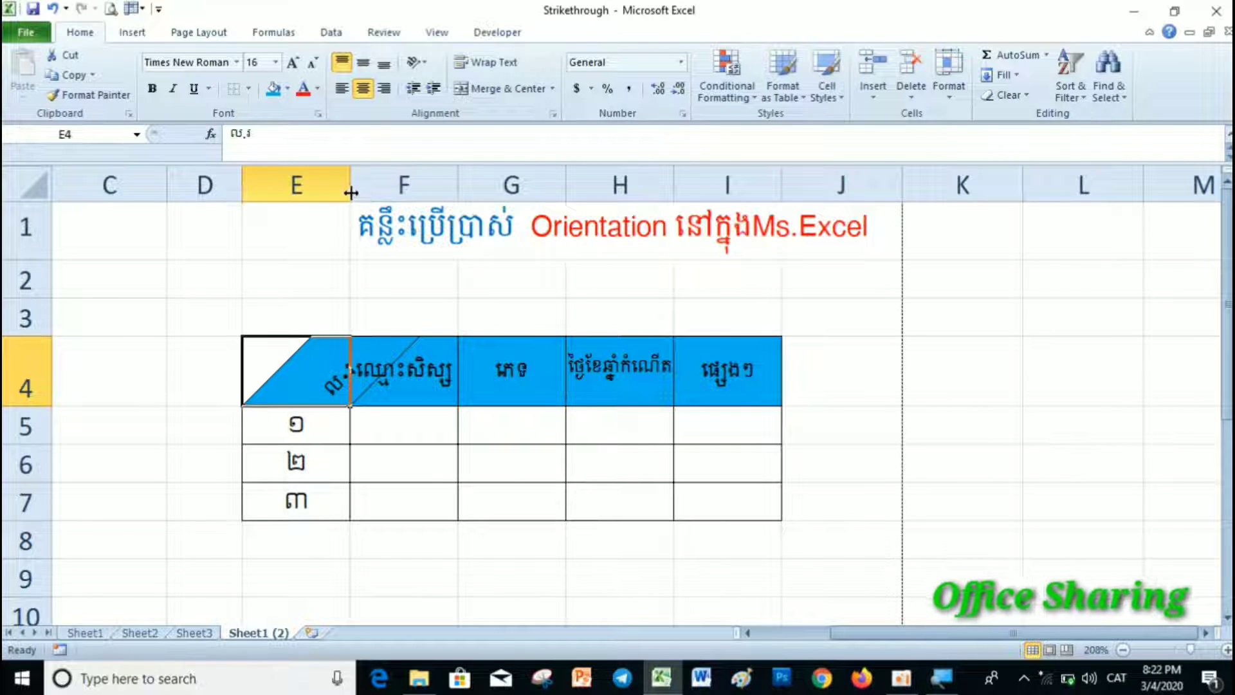
pyautogui.moveTo(351, 193); pyautogui.dragTo(313, 192)
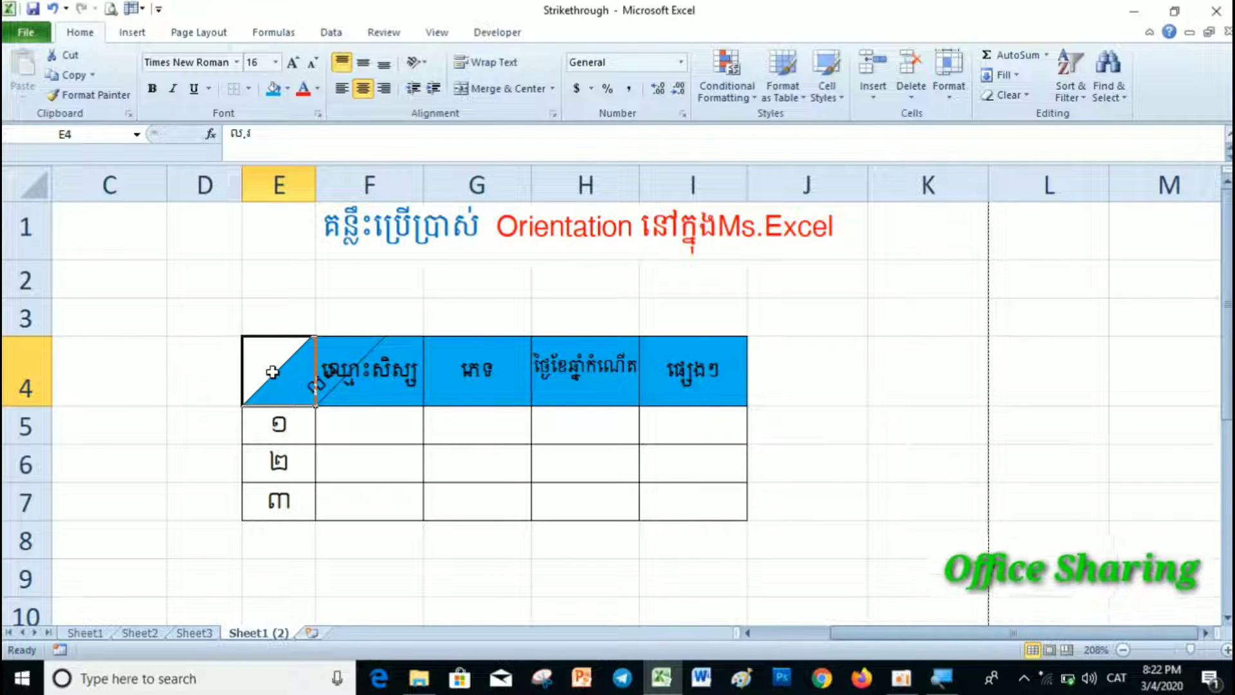
pyautogui.click(430, 69)
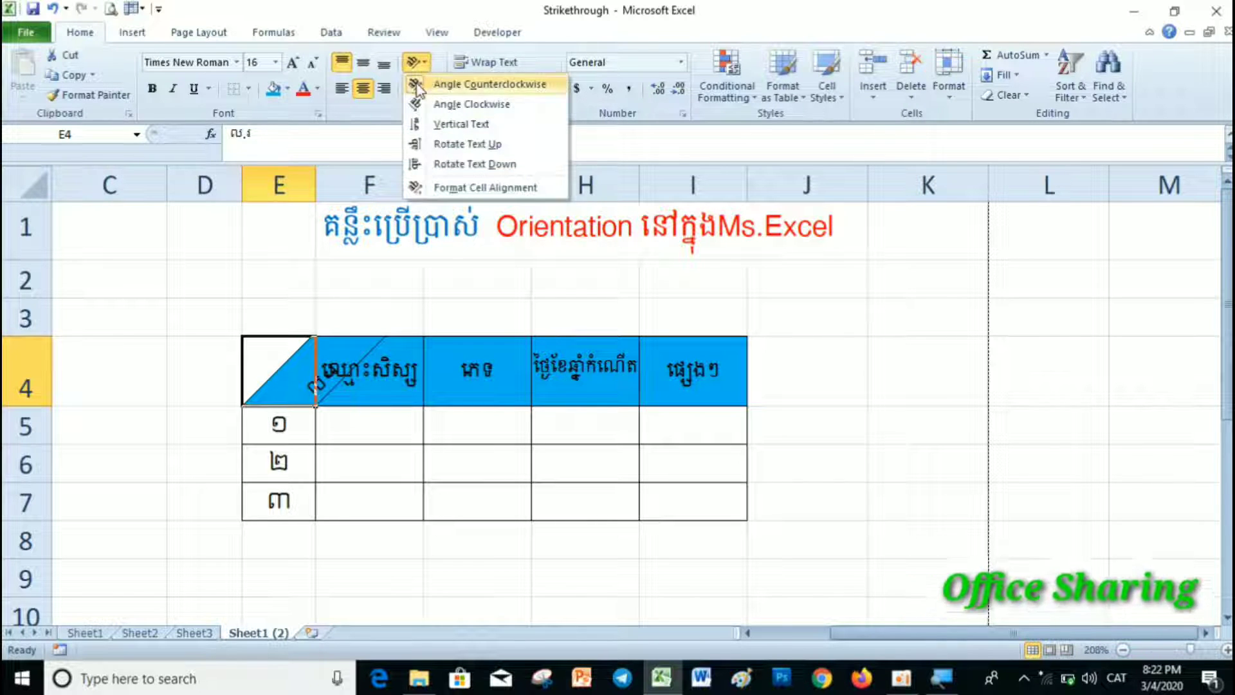
pyautogui.click(432, 83)
pyautogui.moveTo(271, 370); pyautogui.dragTo(732, 357)
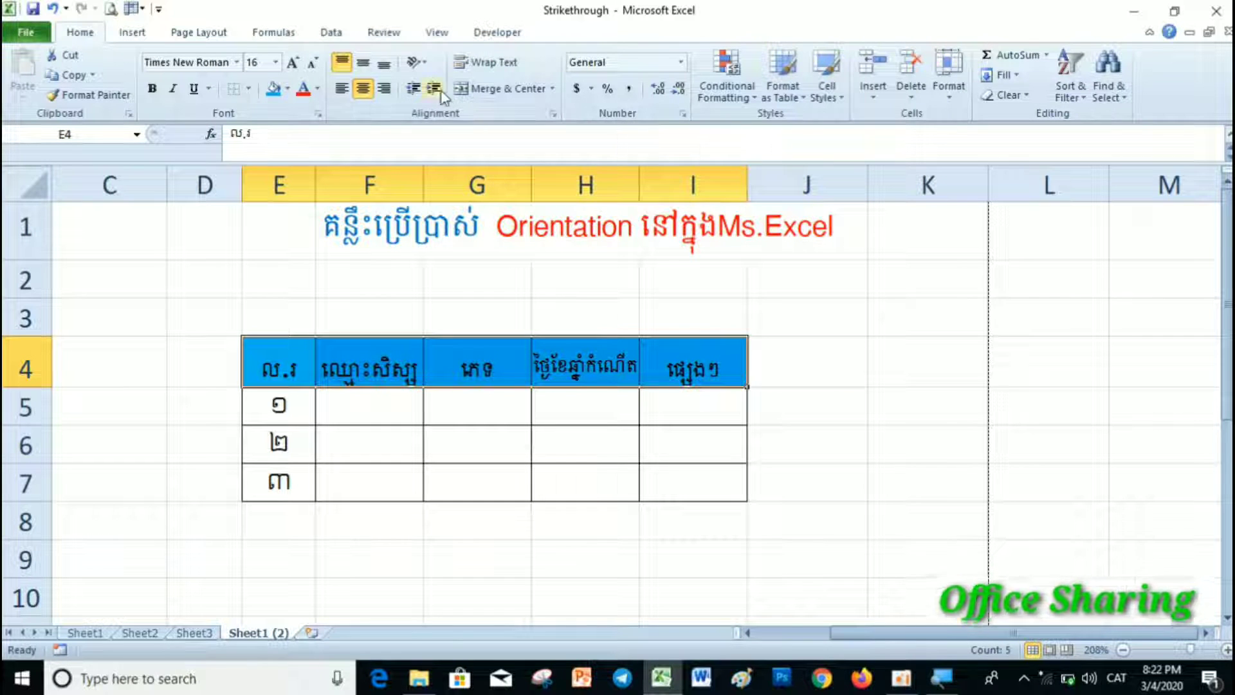
# - Angle the selected header row E4:I4 counterclockwise
pyautogui.click(426, 64)
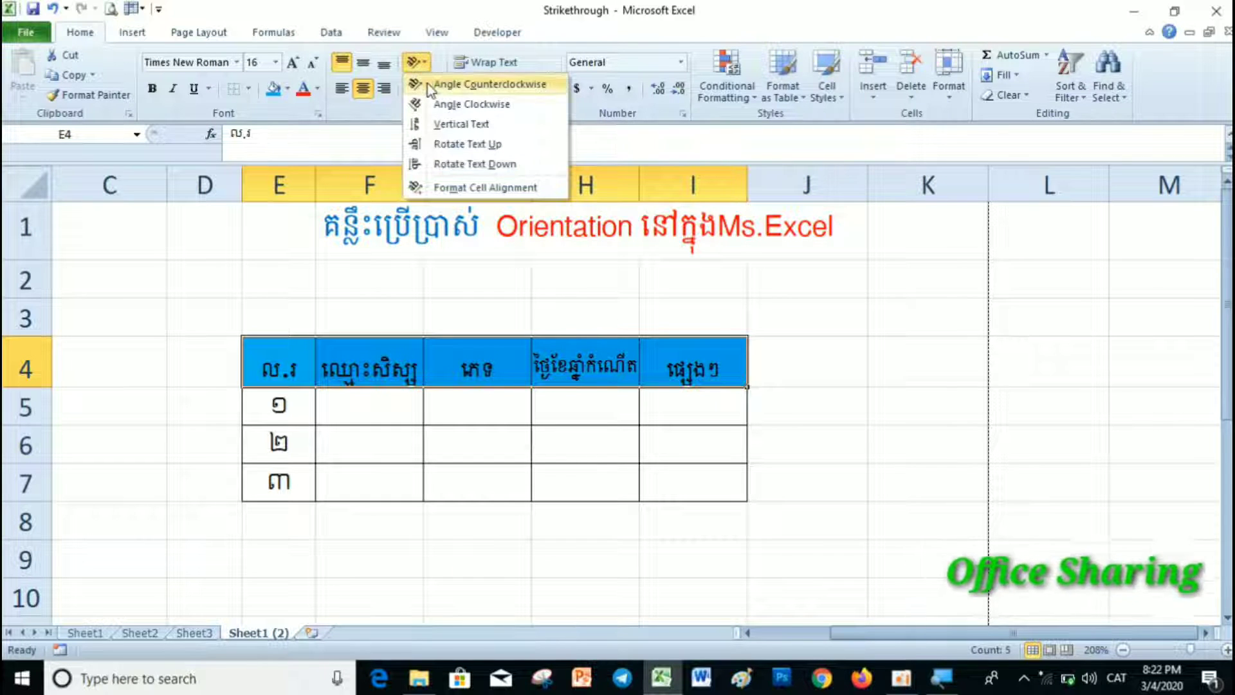
pyautogui.click(451, 84)
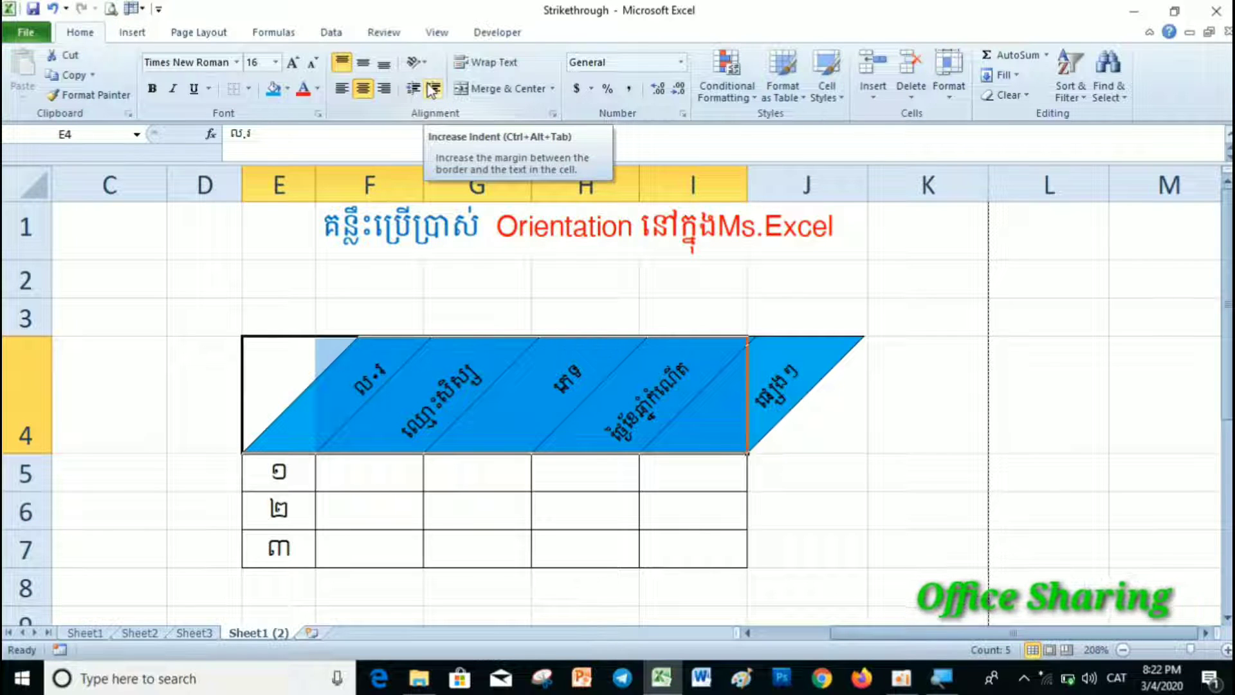
pyautogui.click(469, 322)
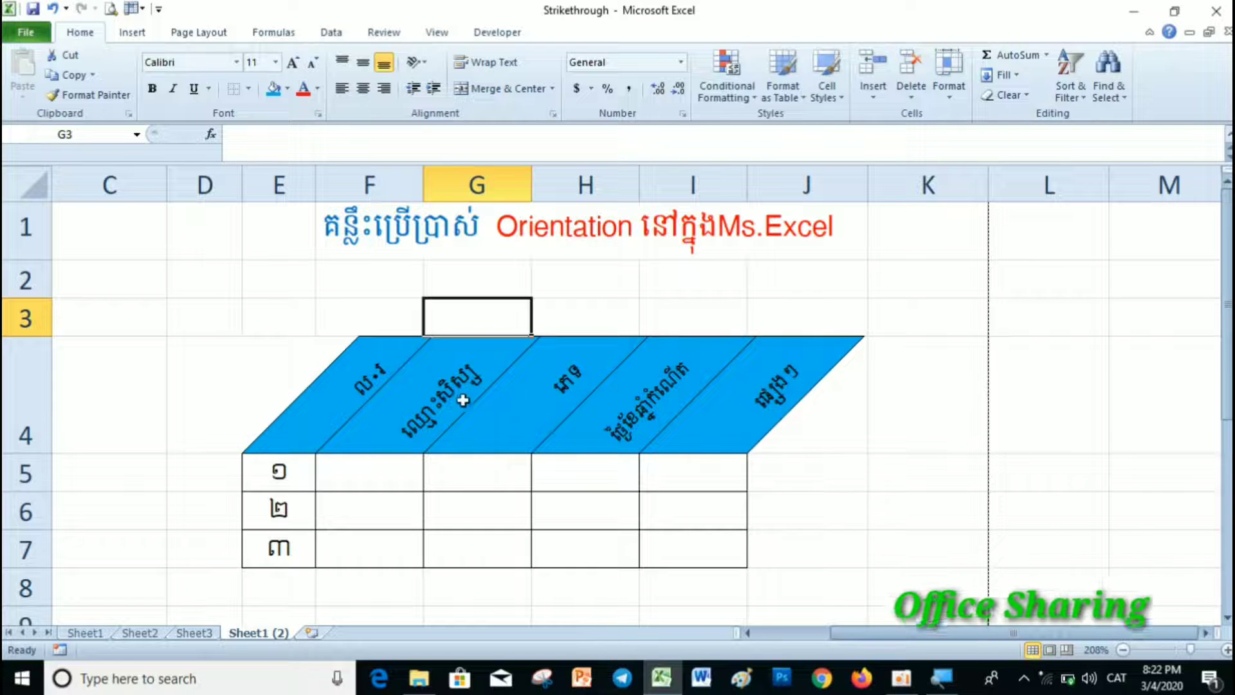
# - Try Angle Clockwise on F4:J4, then undo it with Ctrl+Z
pyautogui.moveTo(367, 381); pyautogui.dragTo(755, 404)
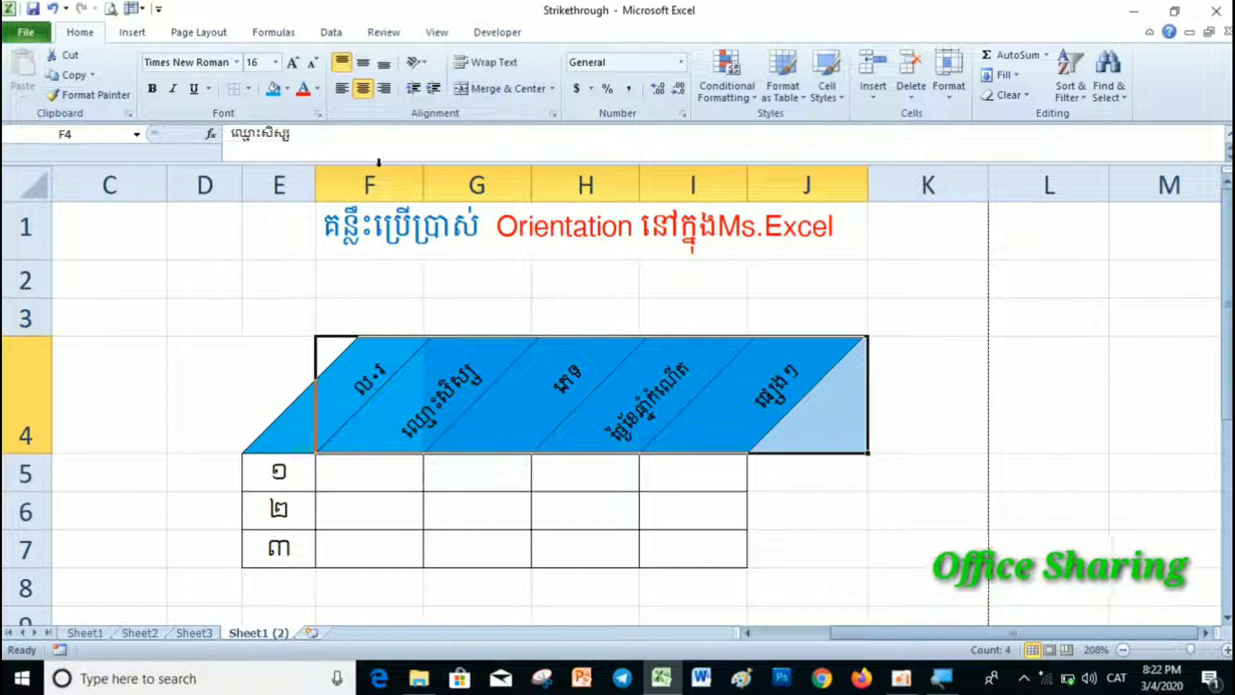
pyautogui.click(424, 67)
pyautogui.click(431, 103)
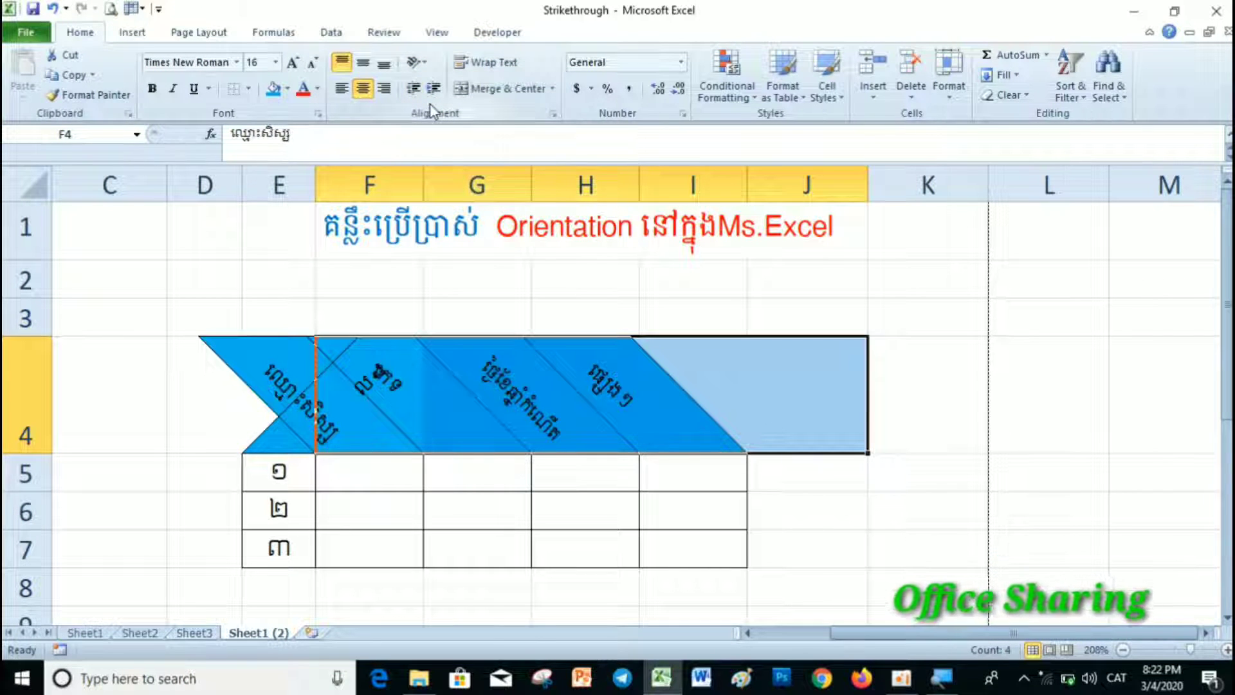
pyautogui.hotkey('ctrl', 'z')
# - Switch the header row E4:J4 to Angle Clockwise instead of counterclockwise
pyautogui.click(330, 361)
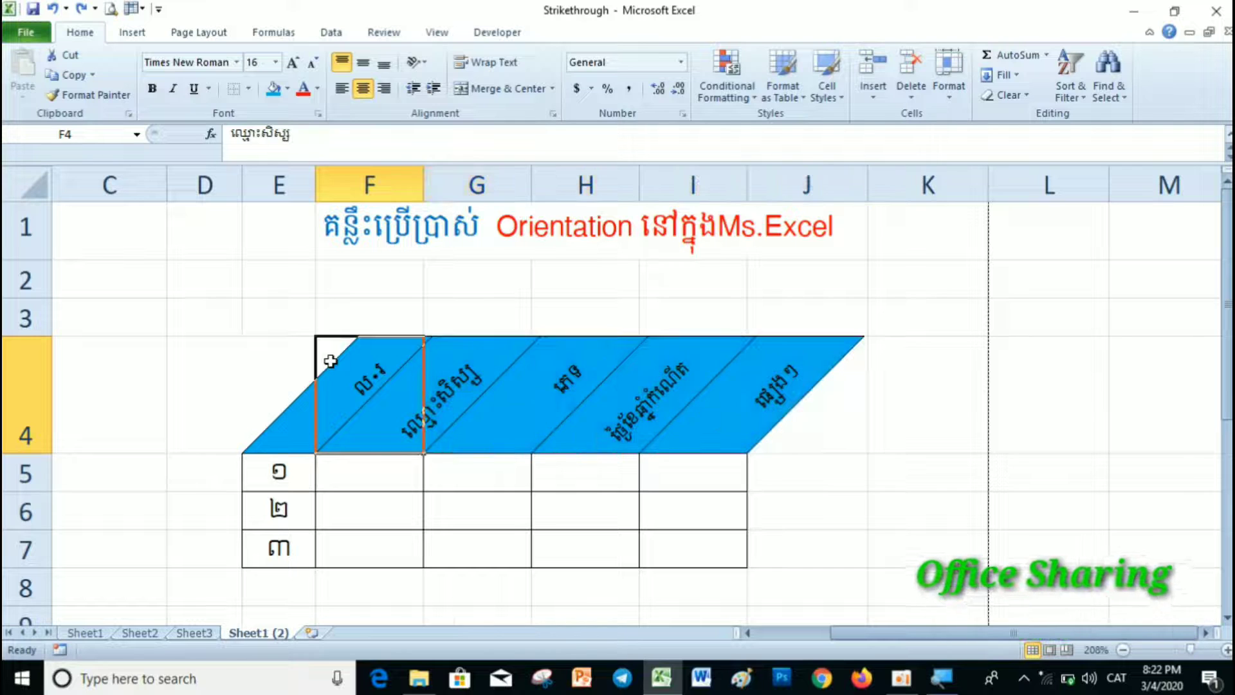
pyautogui.moveTo(295, 434); pyautogui.dragTo(754, 414)
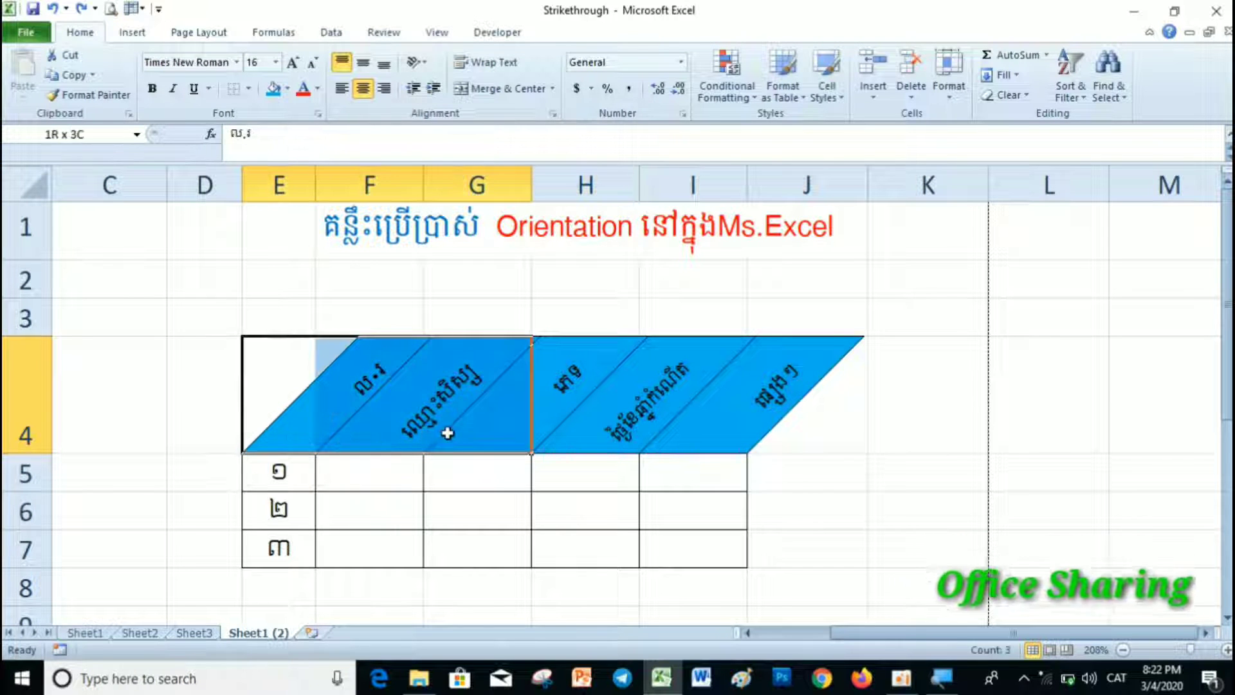
pyautogui.click(426, 67)
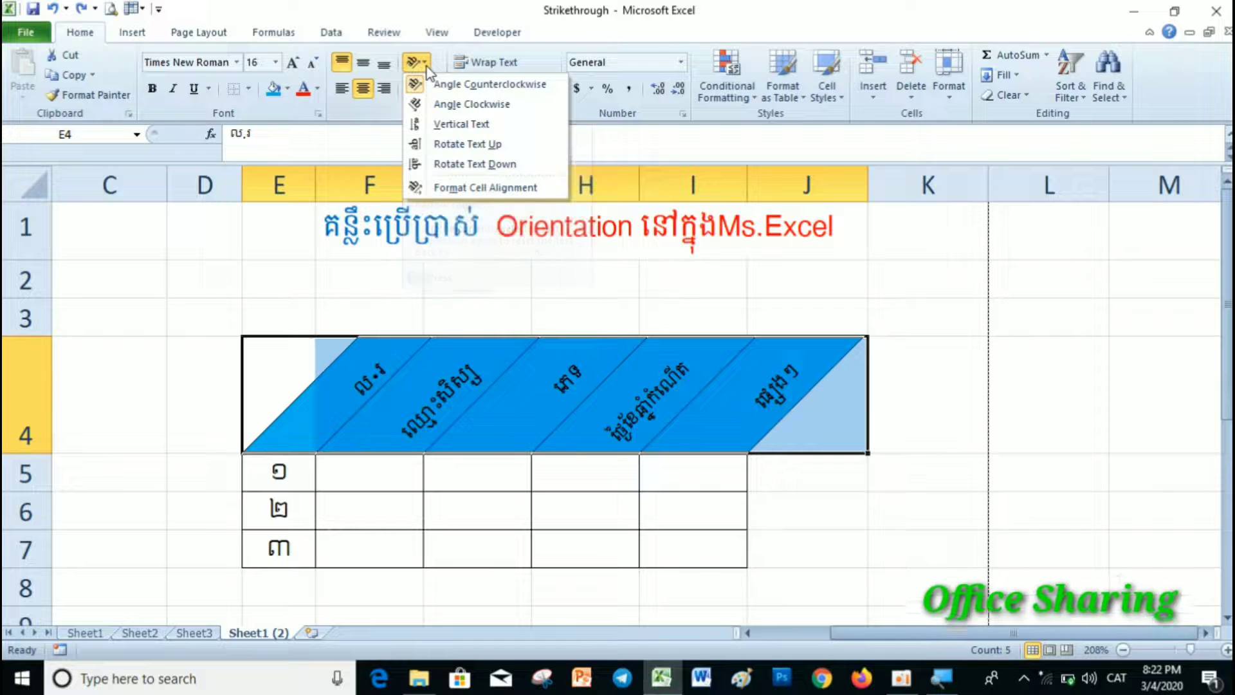
pyautogui.click(433, 105)
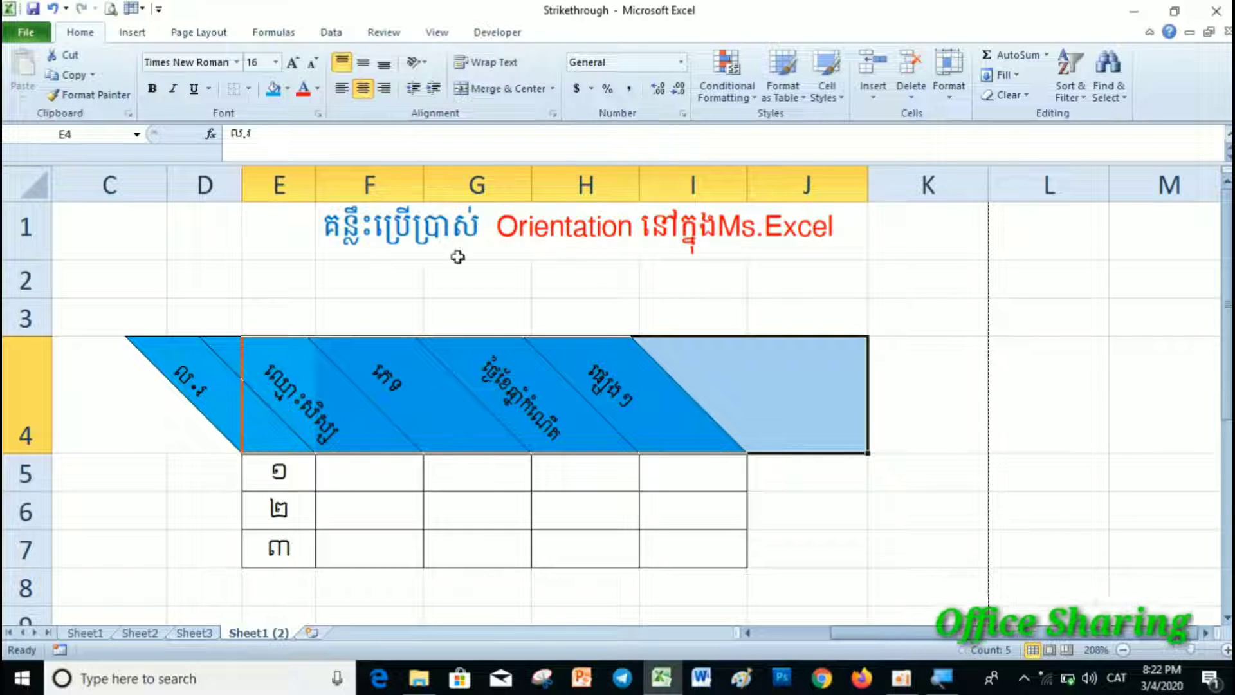
pyautogui.click(426, 69)
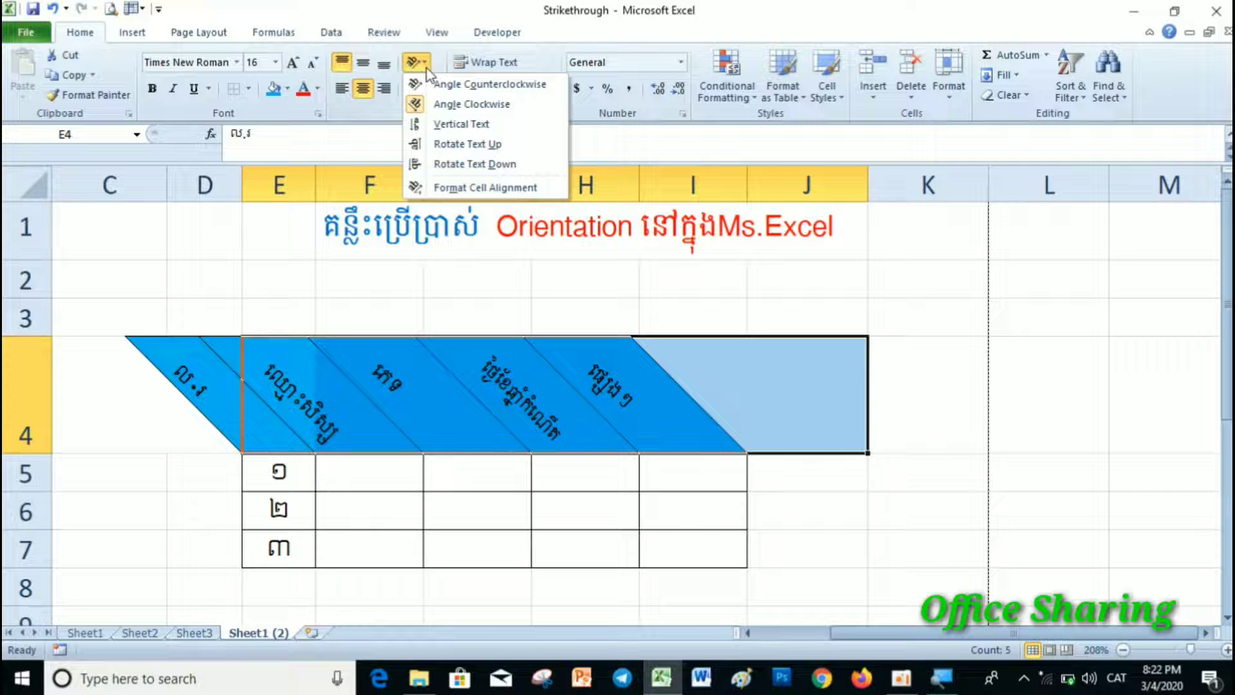
# - Apply Vertical Text to the headers, then change them to Rotate Text Up
pyautogui.click(425, 123)
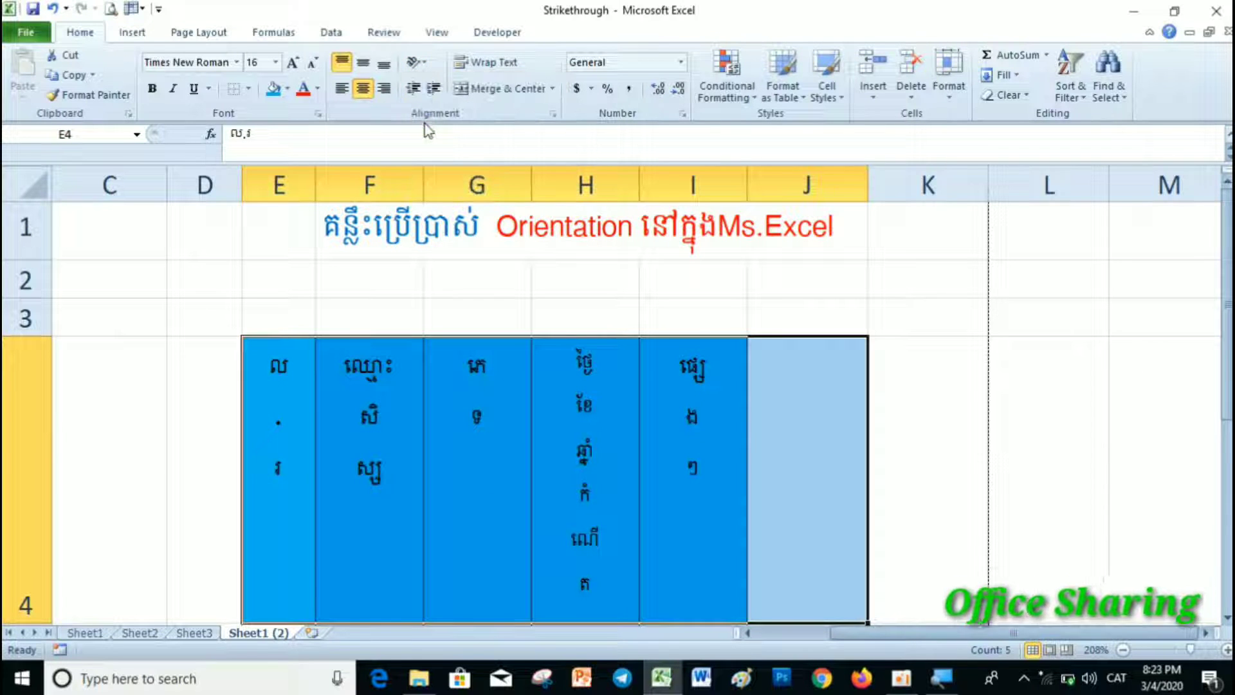
pyautogui.click(426, 63)
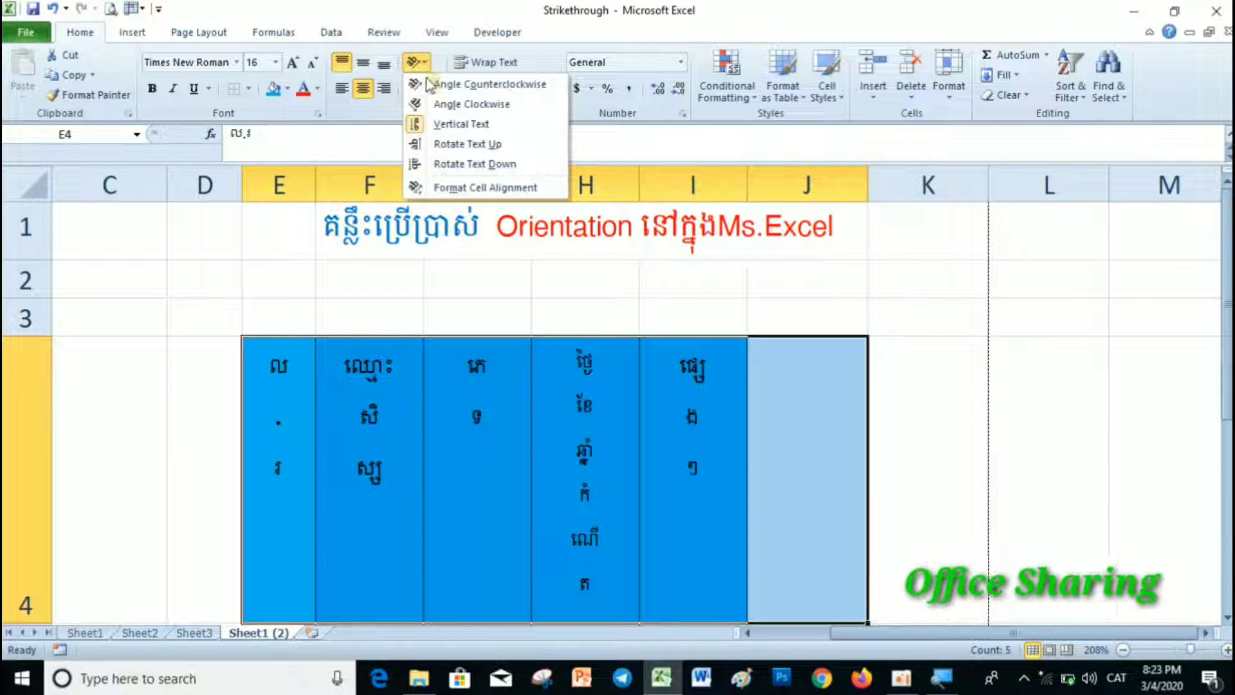
pyautogui.click(431, 146)
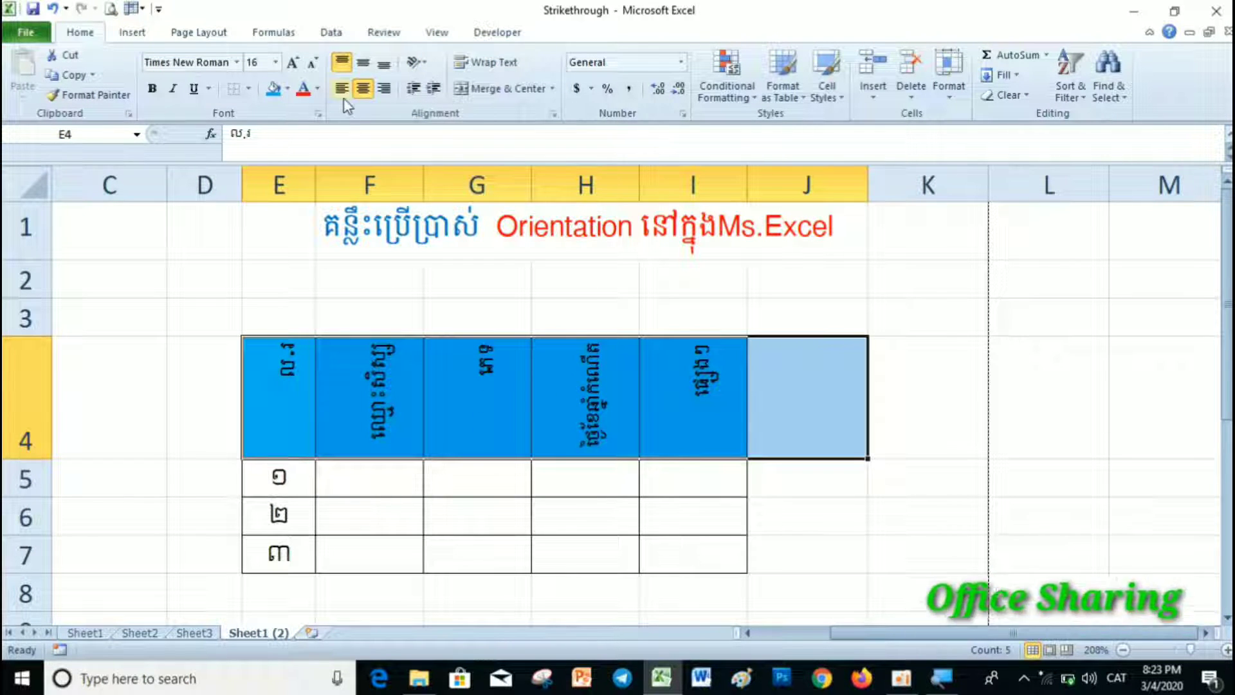
# - Bottom-align and left-align the rotated headers, then select E4:I4
pyautogui.click(384, 67)
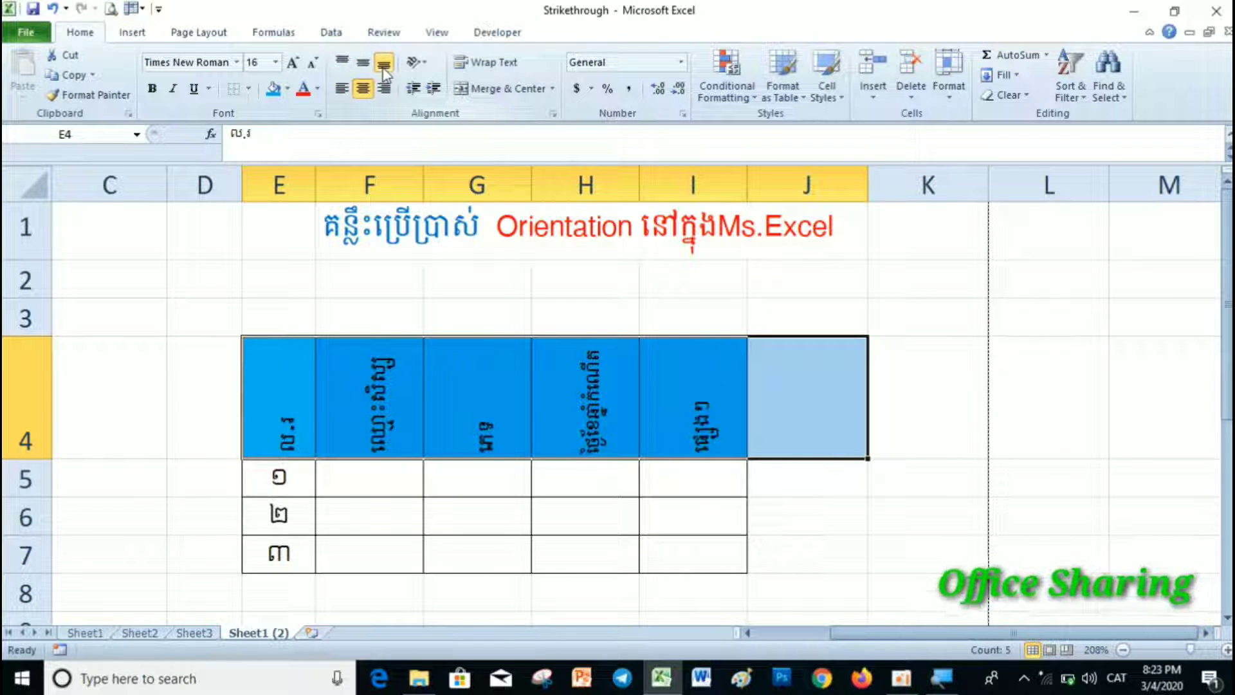
pyautogui.click(343, 90)
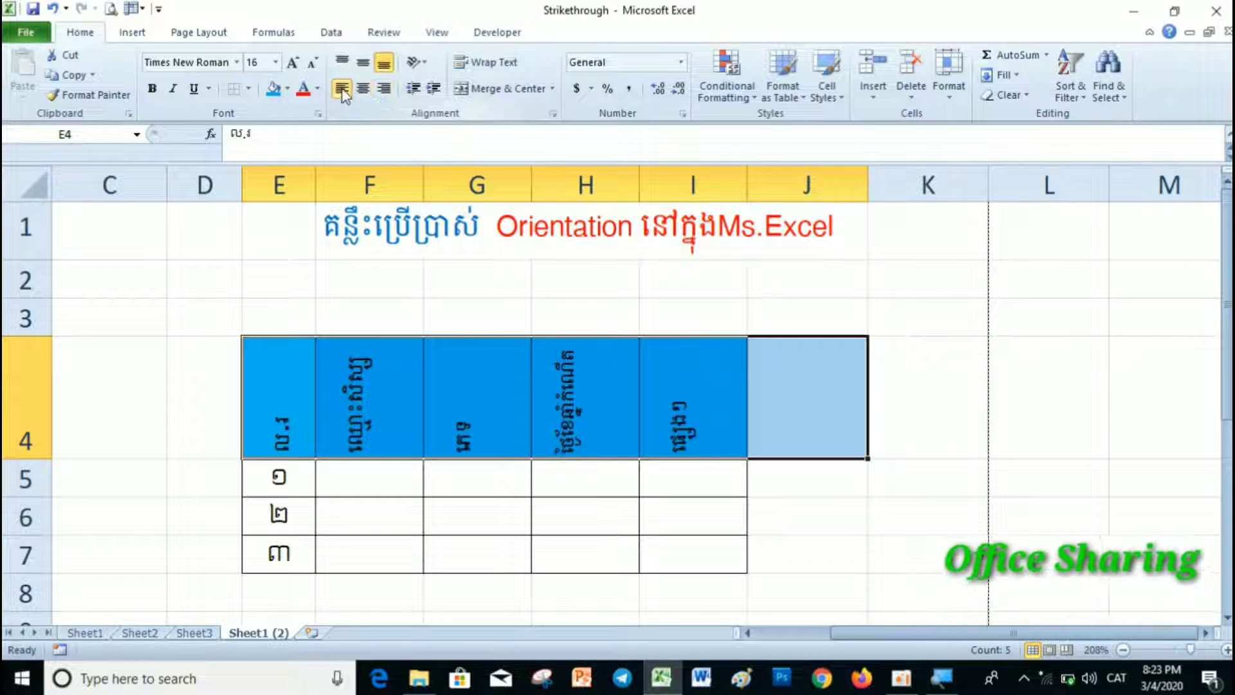
pyautogui.click(601, 417)
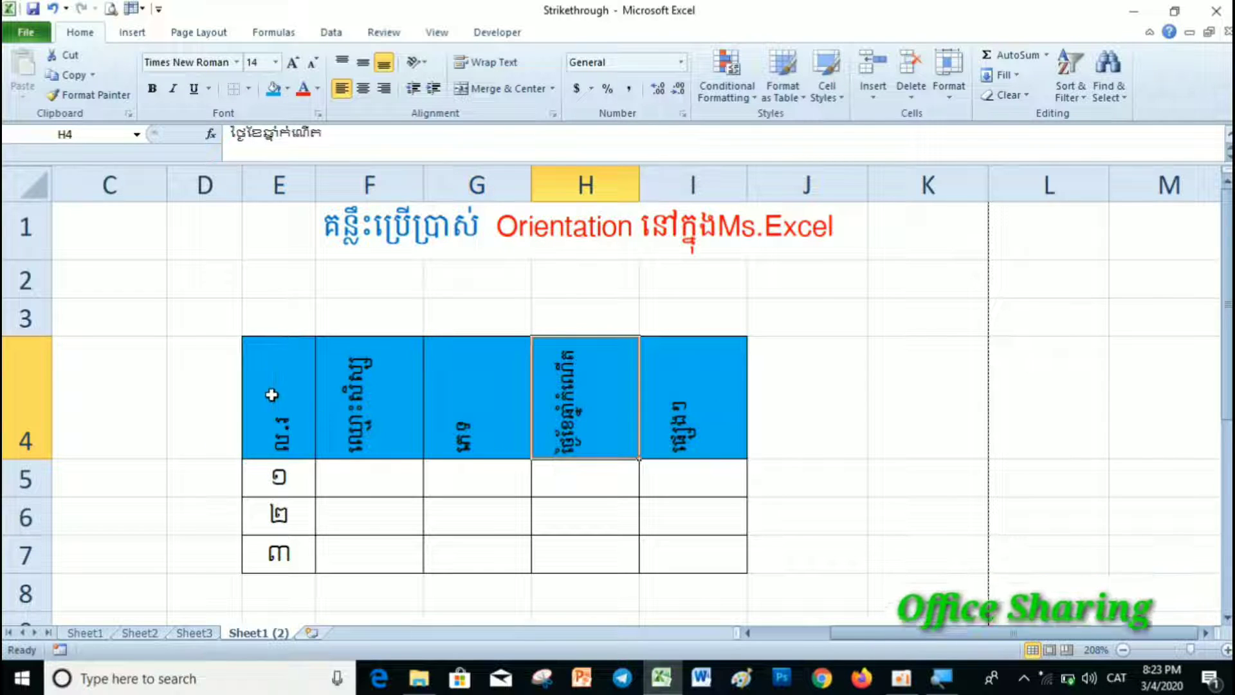
pyautogui.moveTo(270, 394); pyautogui.dragTo(692, 382)
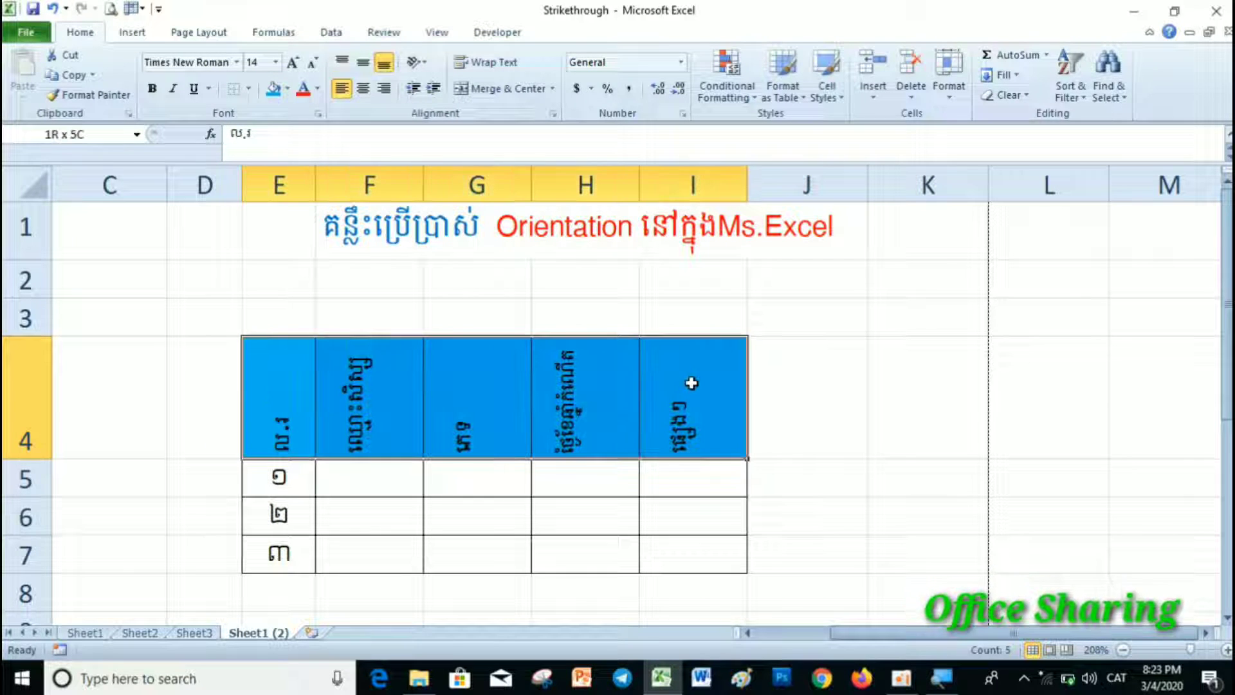
# - Rotate the E4:I4 headers to read downward with Rotate Text Down
pyautogui.click(426, 64)
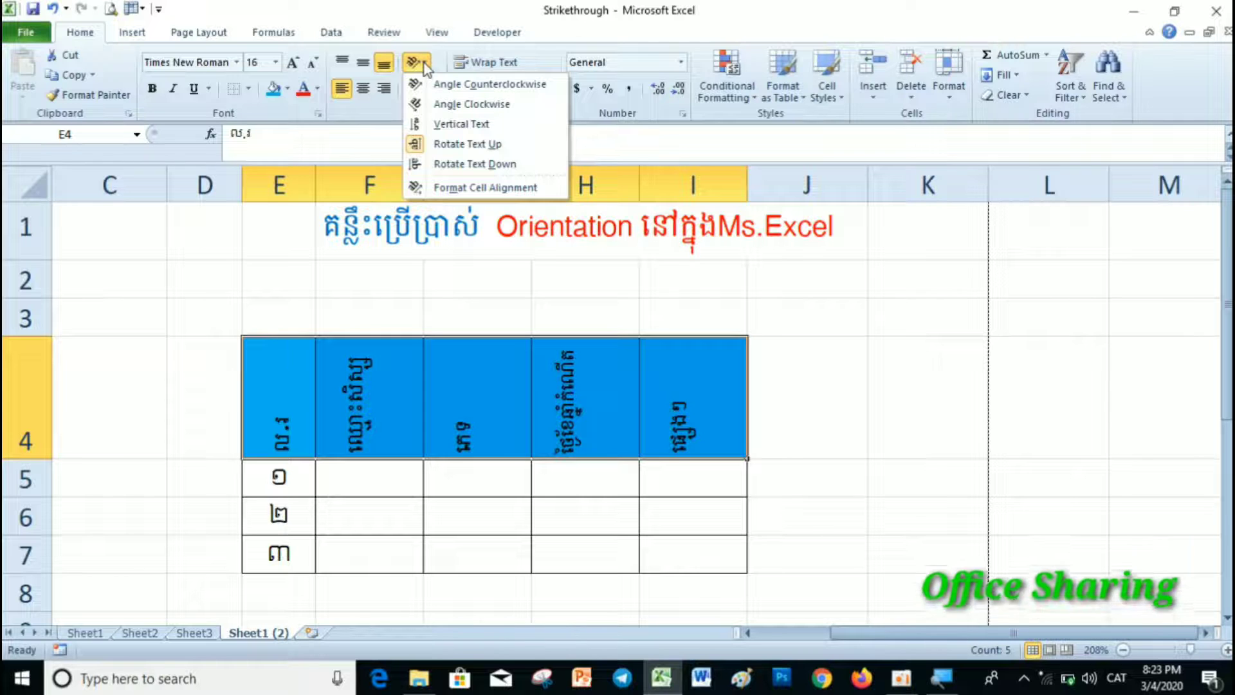
pyautogui.click(445, 166)
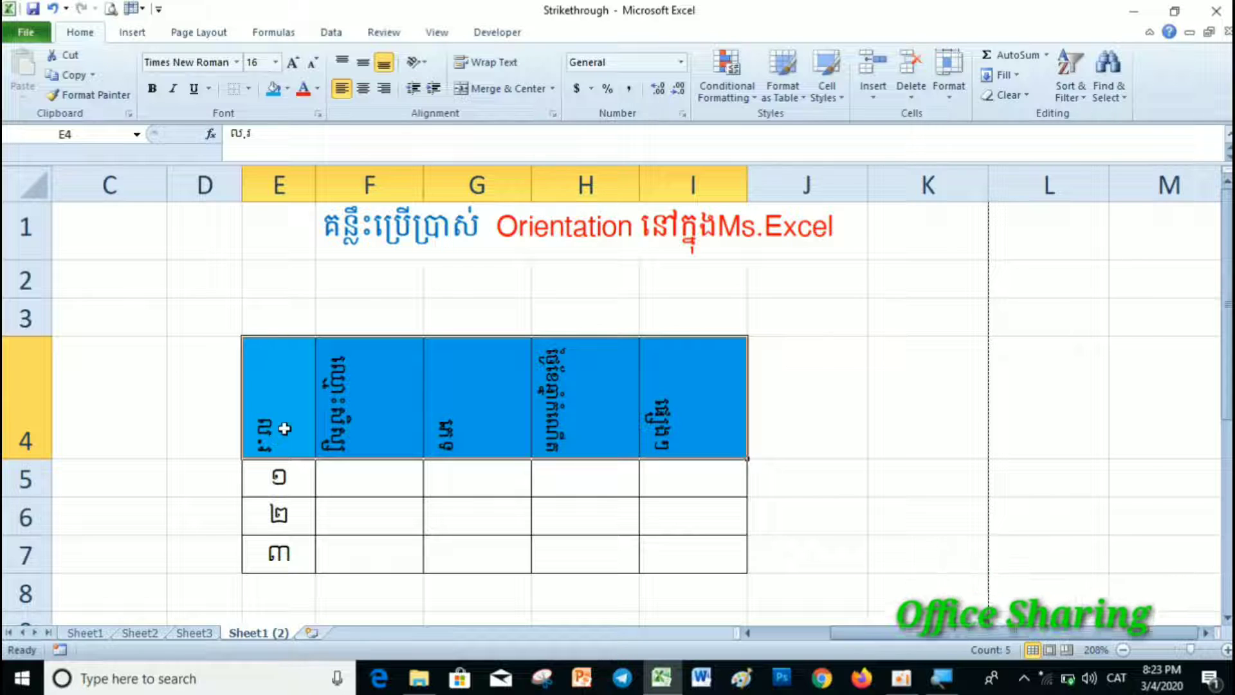
pyautogui.click(426, 65)
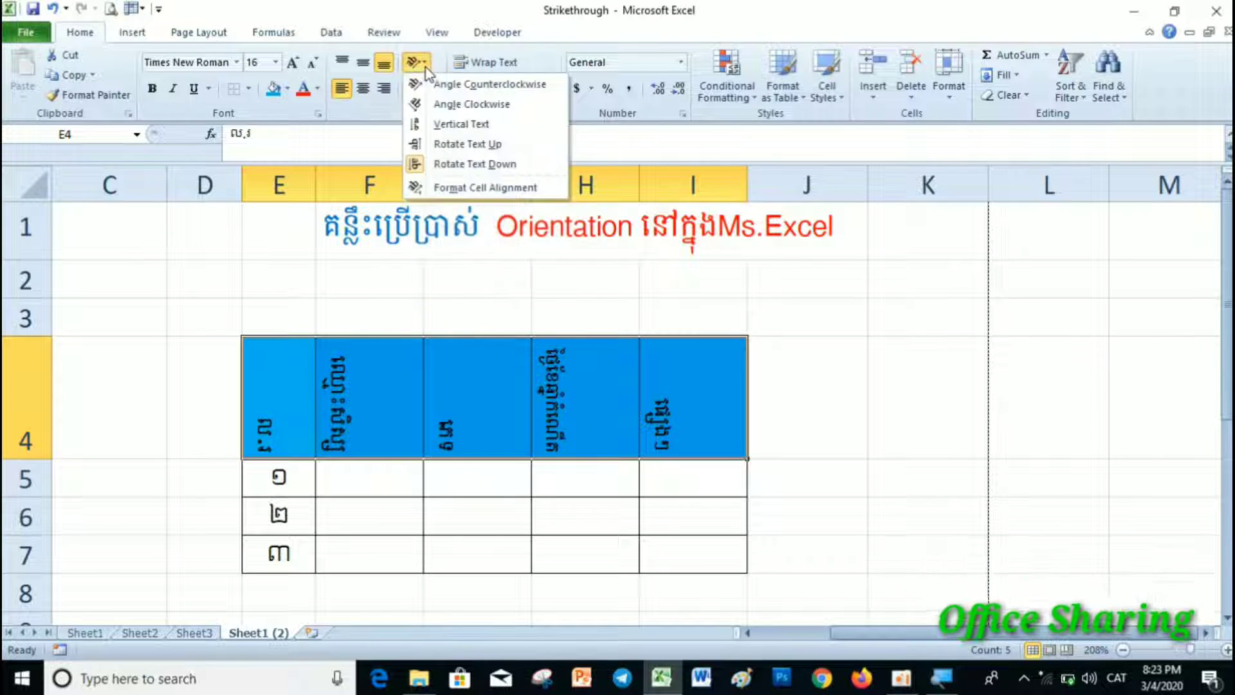
# - Set the header text orientation to -45 degrees in the Format Cells dialog
pyautogui.click(444, 188)
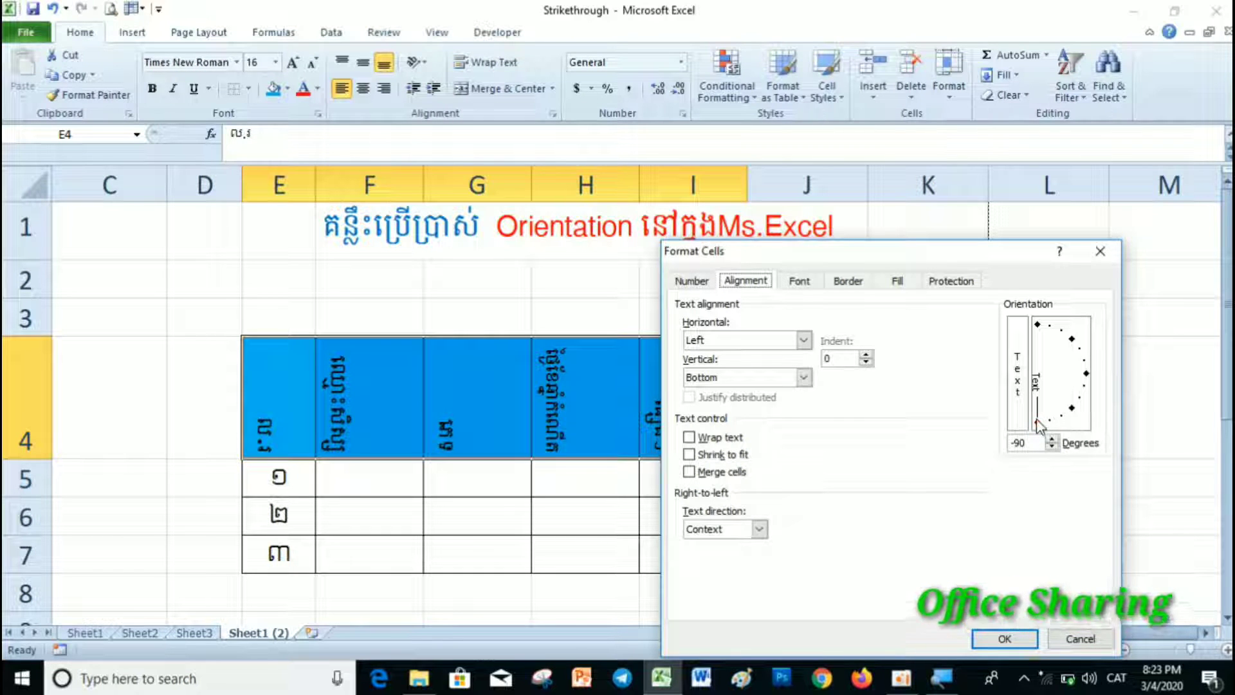
pyautogui.moveTo(1038, 425); pyautogui.dragTo(1072, 416)
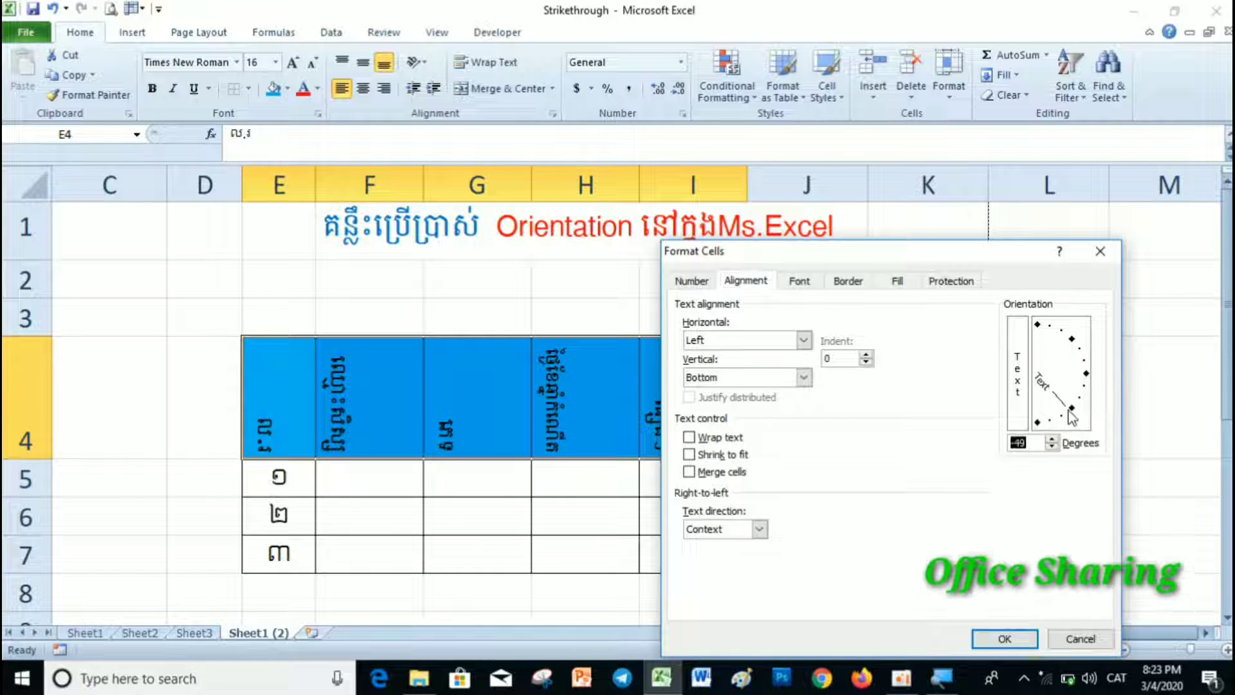
pyautogui.click(1029, 444)
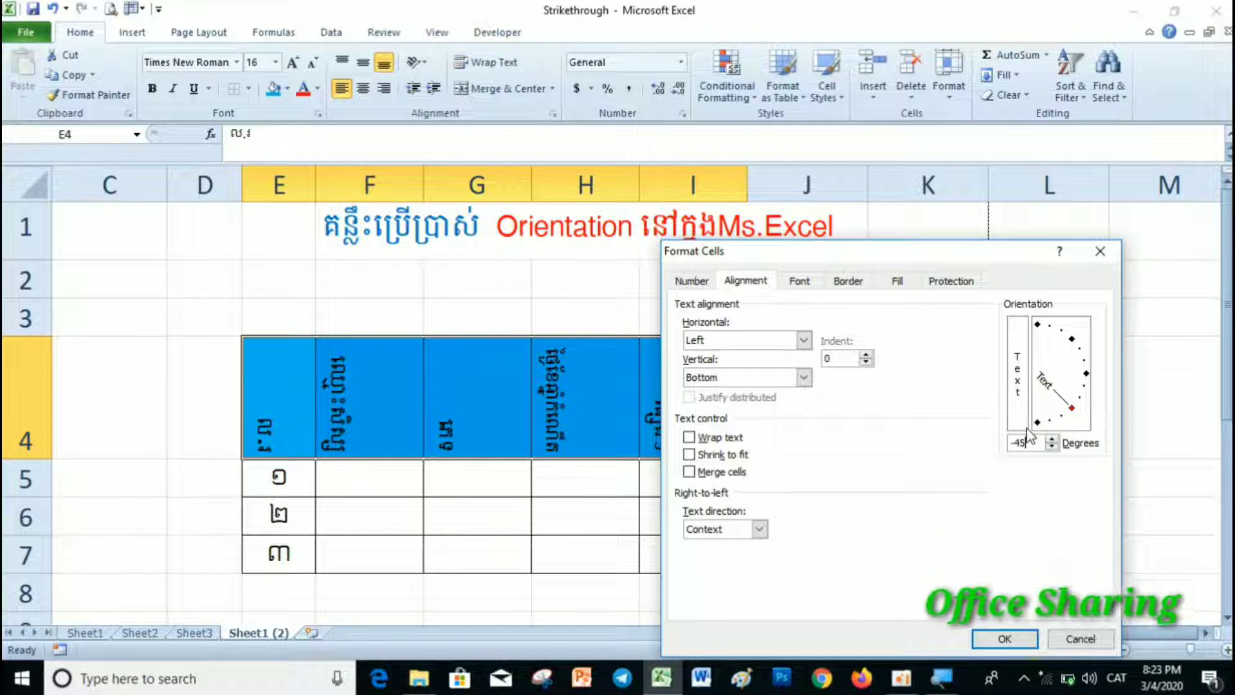
pyautogui.press('super')
pyautogui.press('super')
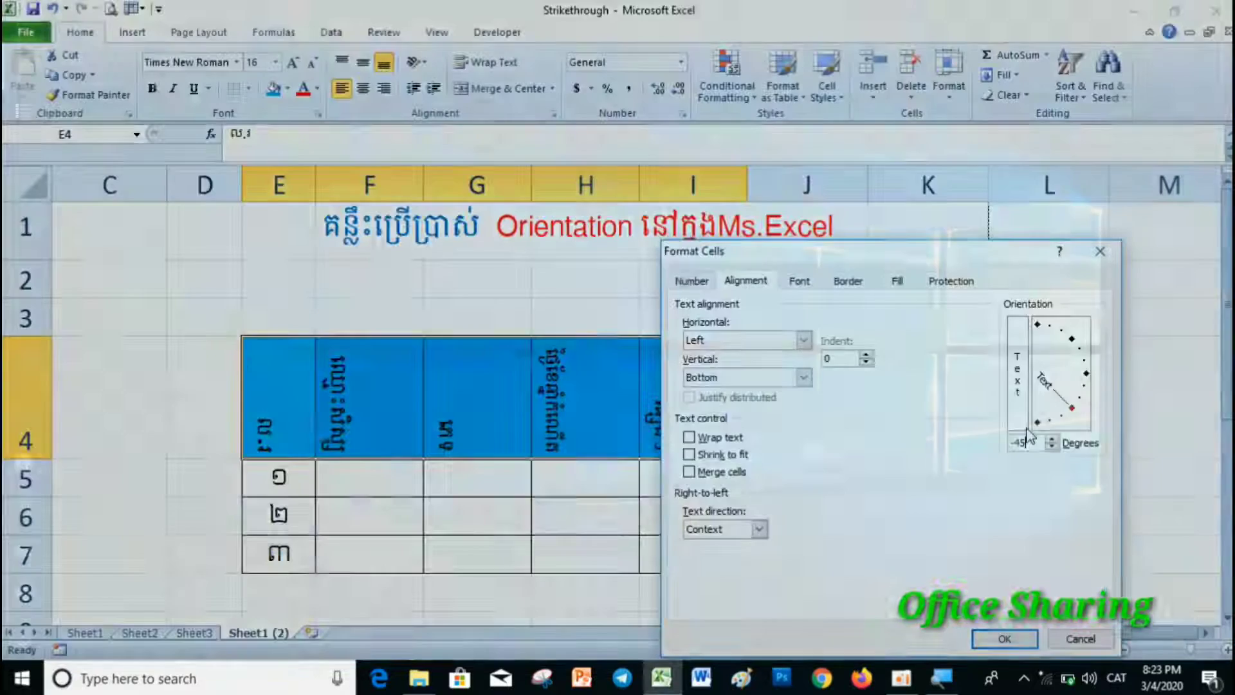
pyautogui.click(1005, 637)
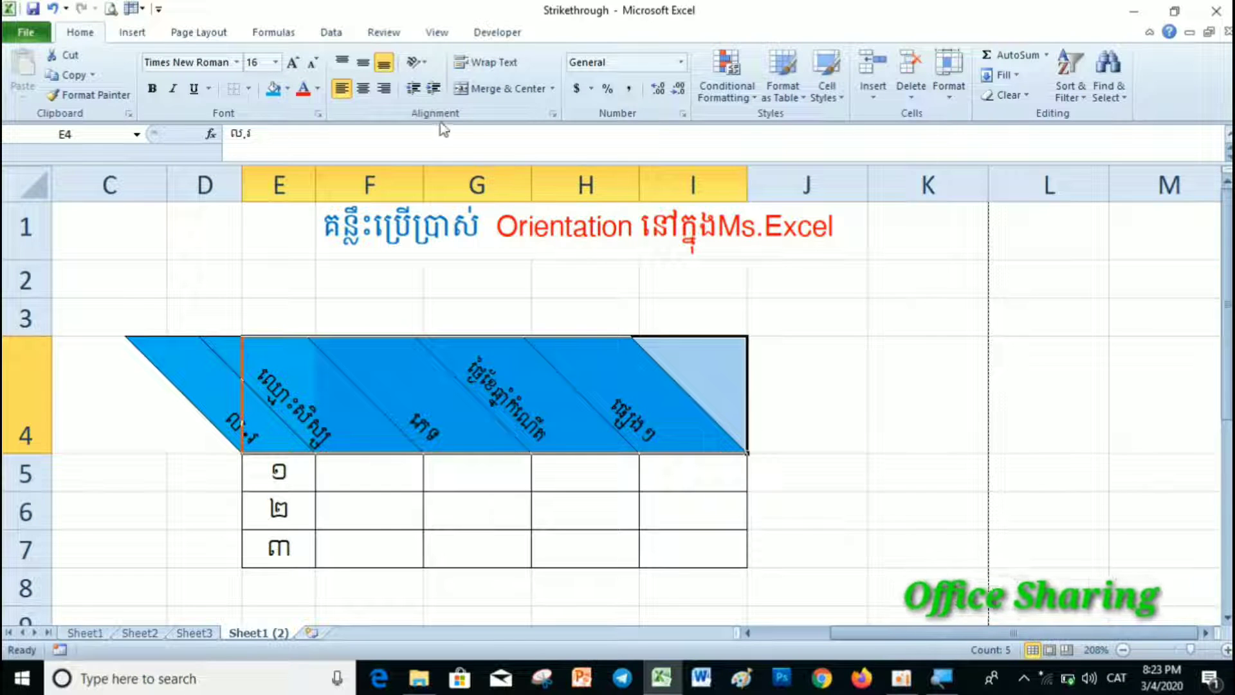
# - Angle the row 4 Khmer header text to 15 degrees in Format Cells alignment
pyautogui.click(426, 65)
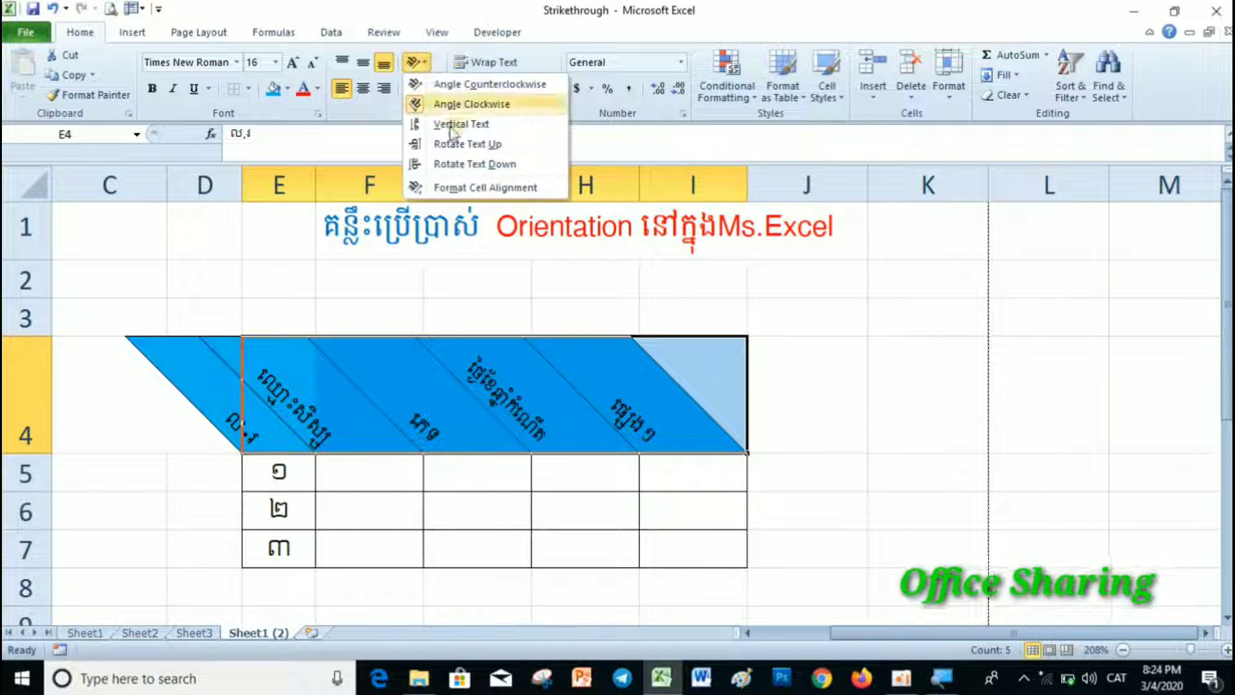
pyautogui.click(461, 188)
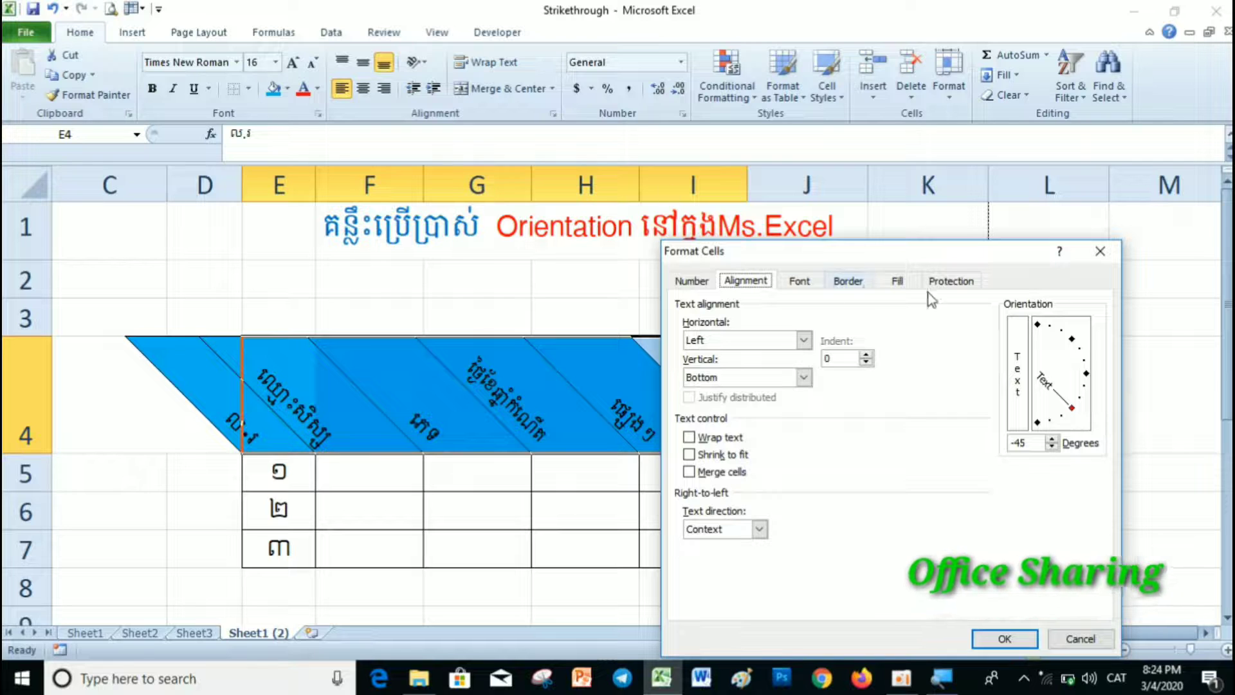
pyautogui.moveTo(1076, 414)
pyautogui.mouseDown()
pyautogui.moveTo(1078, 356)
pyautogui.moveTo(1084, 368)
pyautogui.mouseUp()
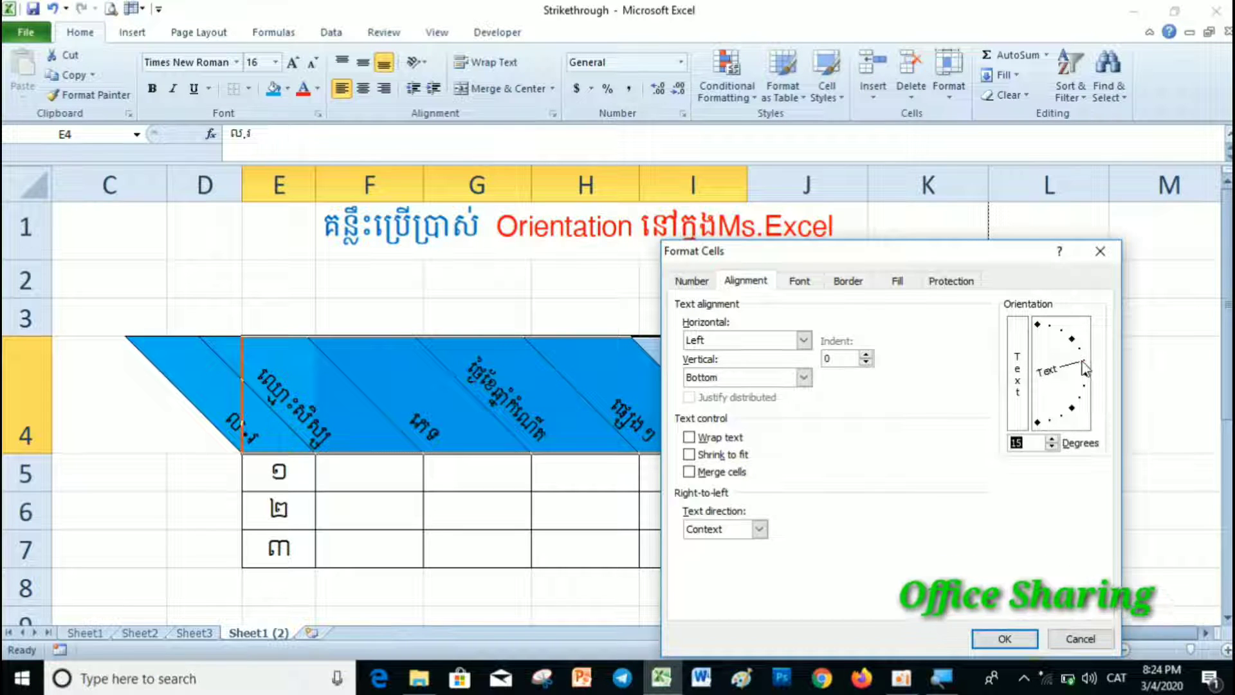
pyautogui.moveTo(1084, 368); pyautogui.dragTo(1086, 373)
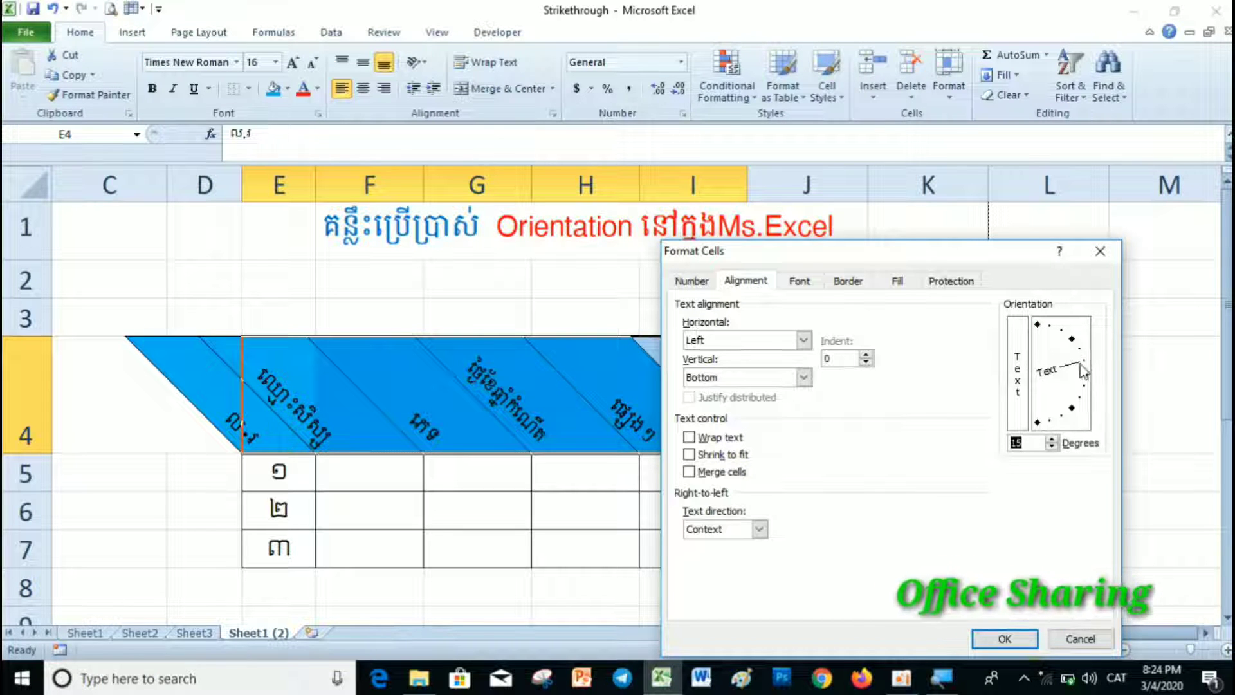
pyautogui.click(1033, 441)
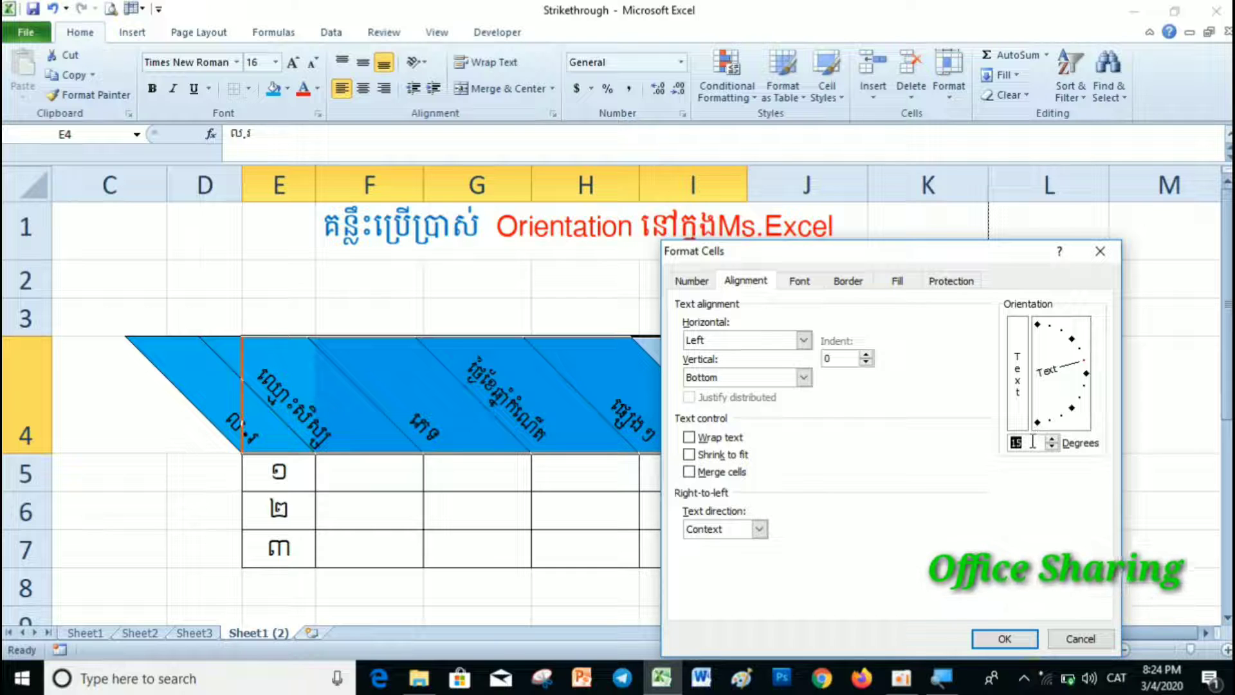
pyautogui.click(1005, 637)
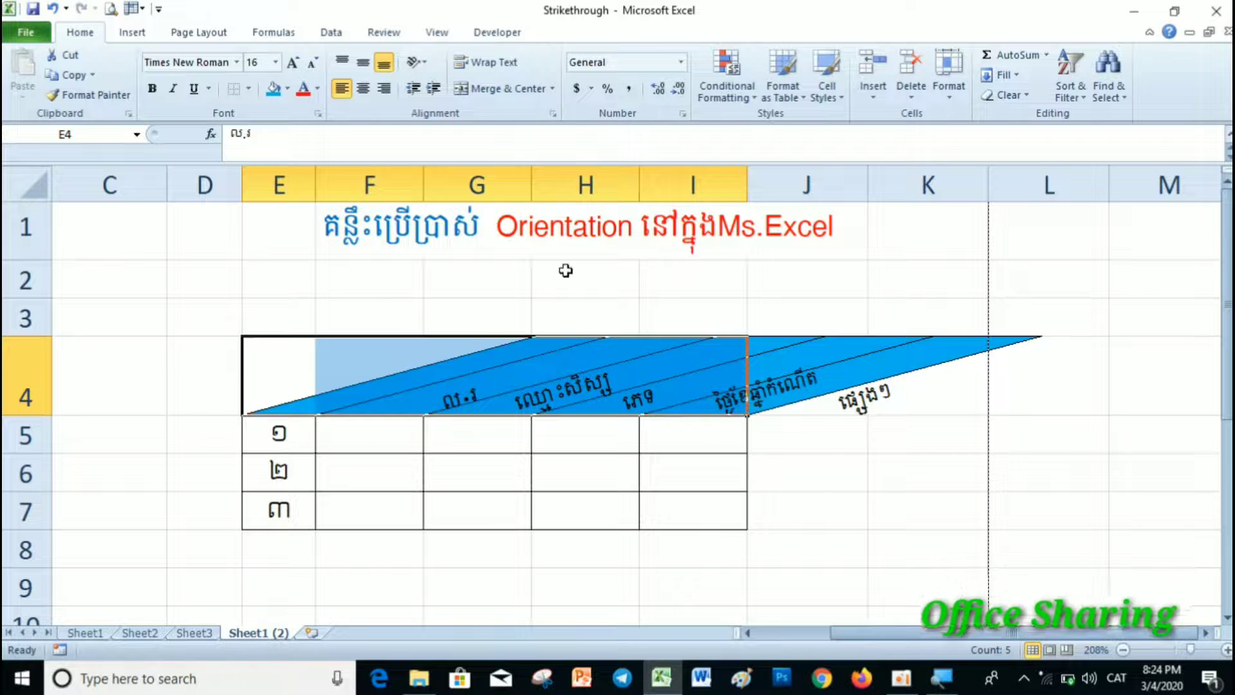
# - Reset the row 4 header text orientation to 0 degrees, then select cell G5
pyautogui.click(414, 62)
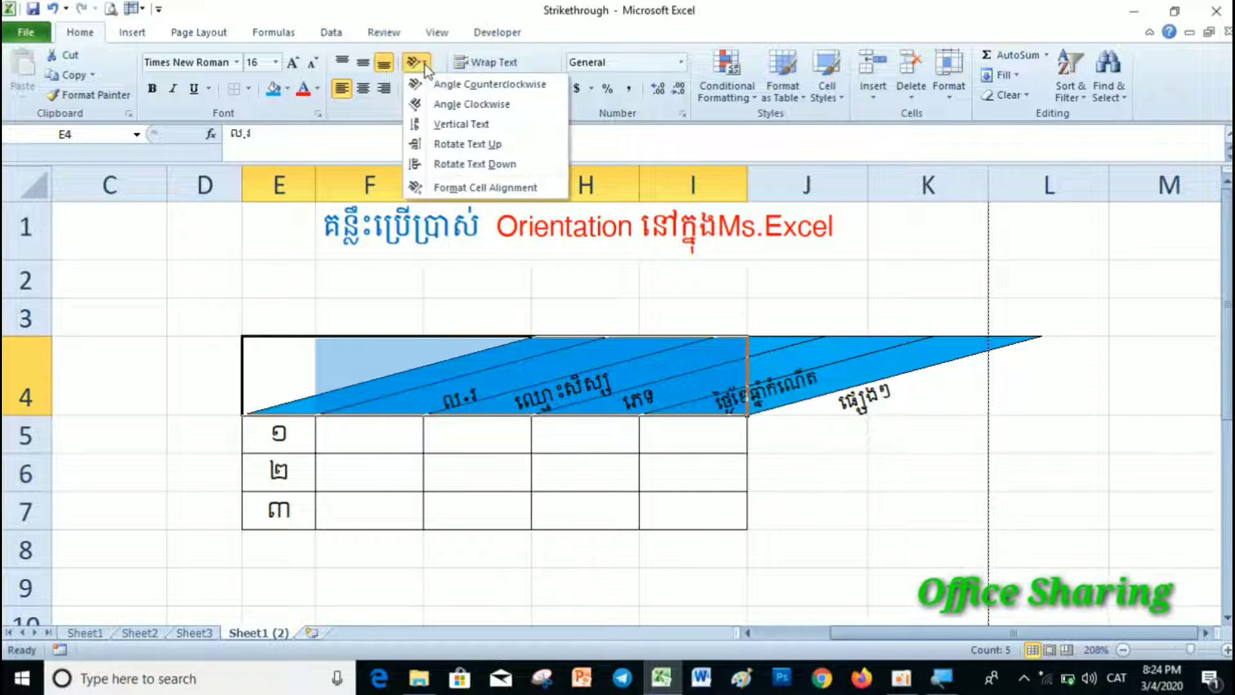
pyautogui.click(450, 187)
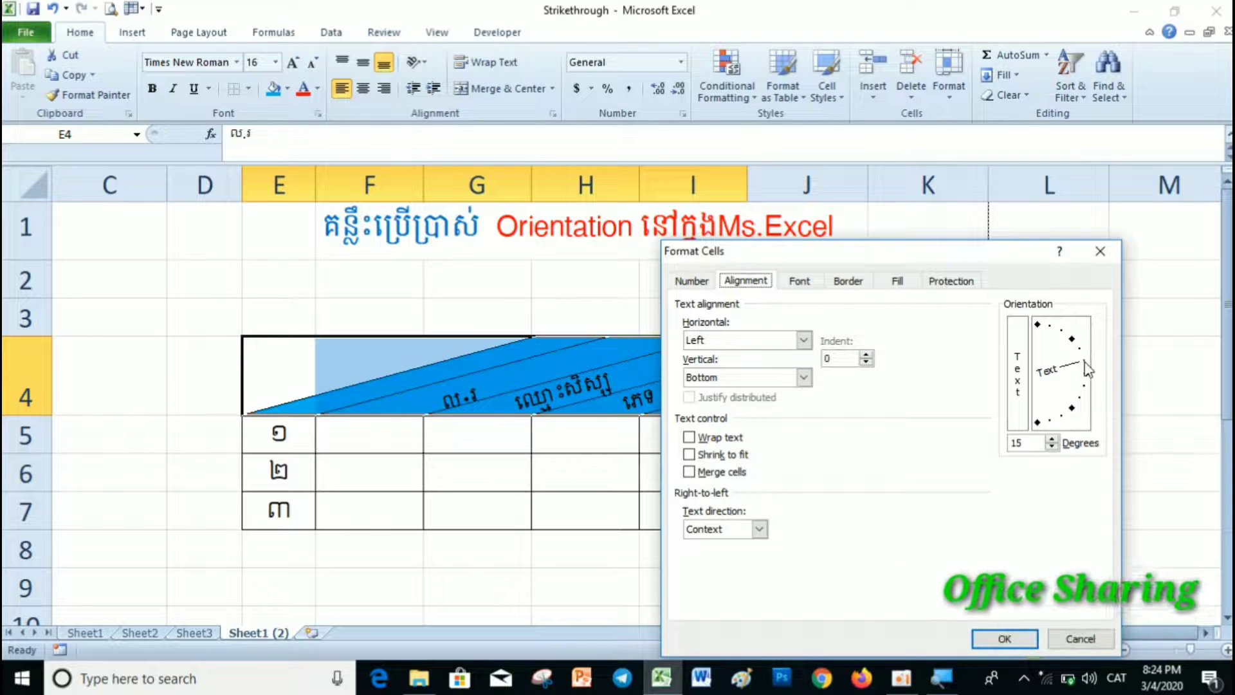
pyautogui.moveTo(1085, 362); pyautogui.dragTo(1084, 373)
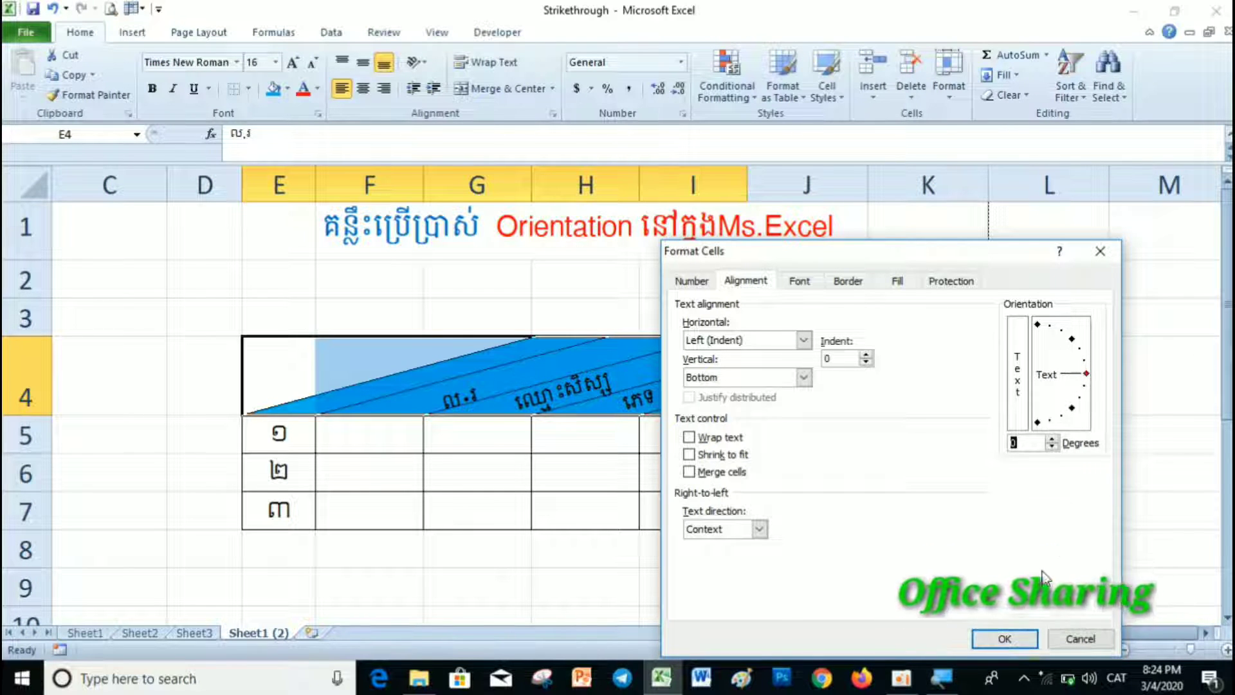
pyautogui.click(1005, 639)
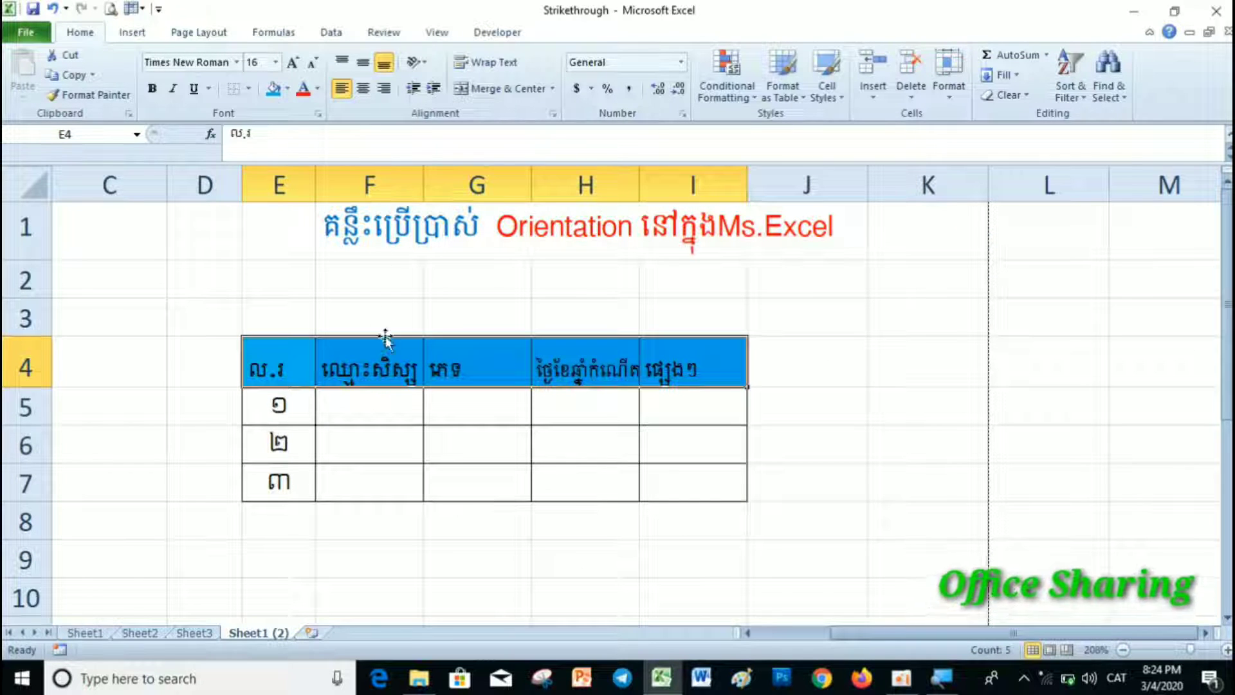
pyautogui.click(429, 406)
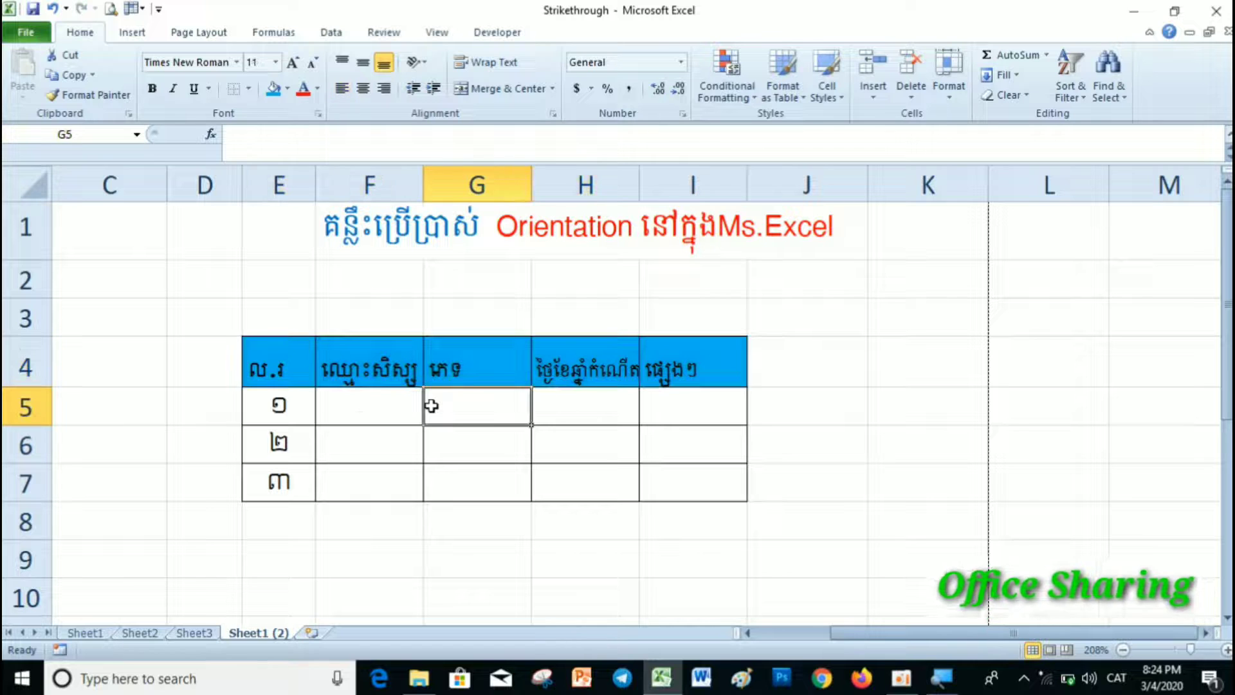